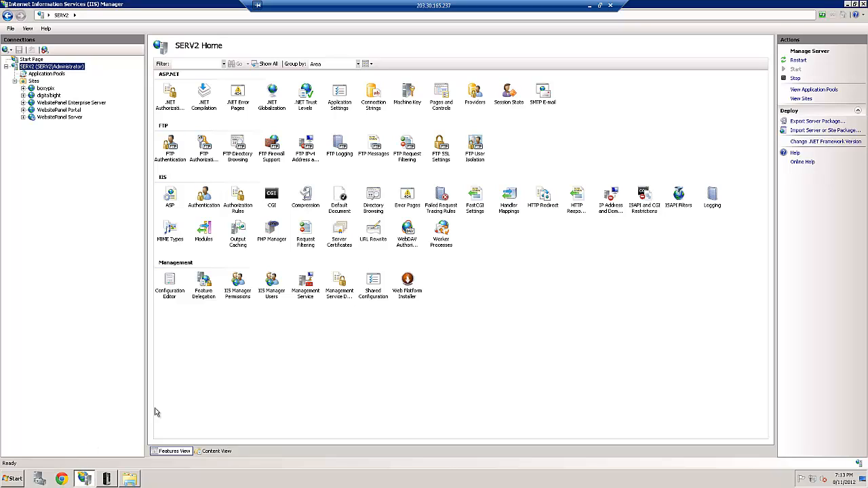
click(442, 326)
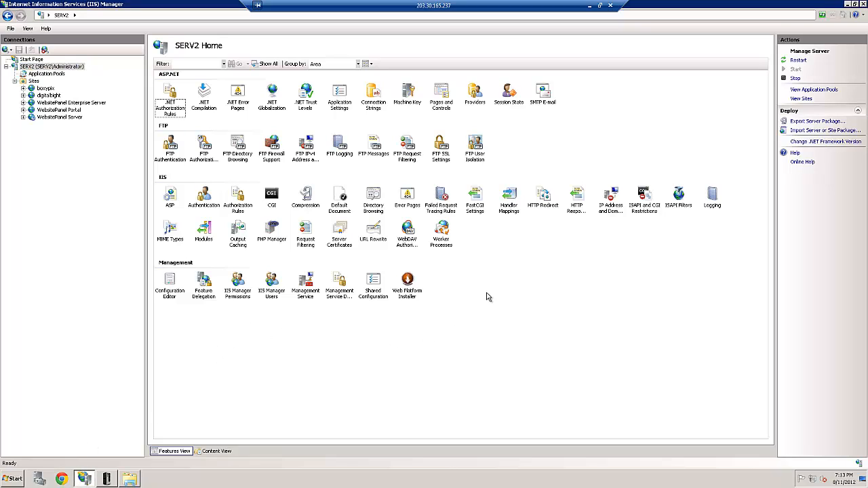
click(461, 329)
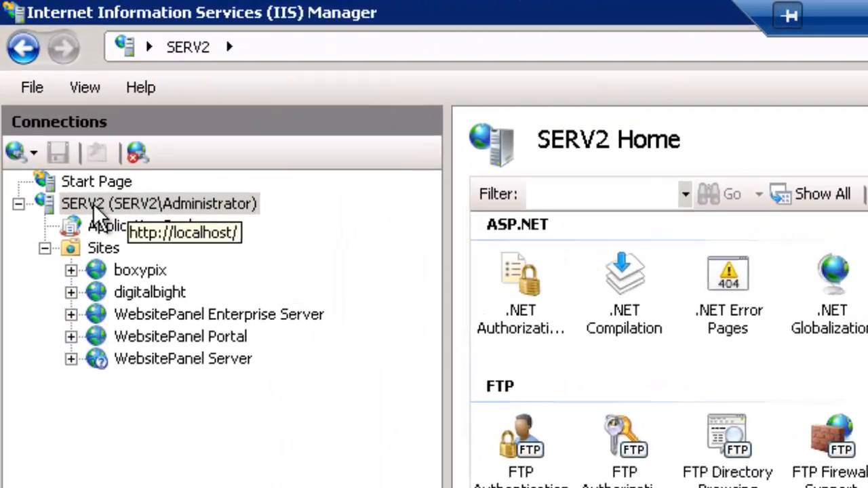
Select the SERV2 server in the connections tree and open its Server Certificates feature.
click(95, 206)
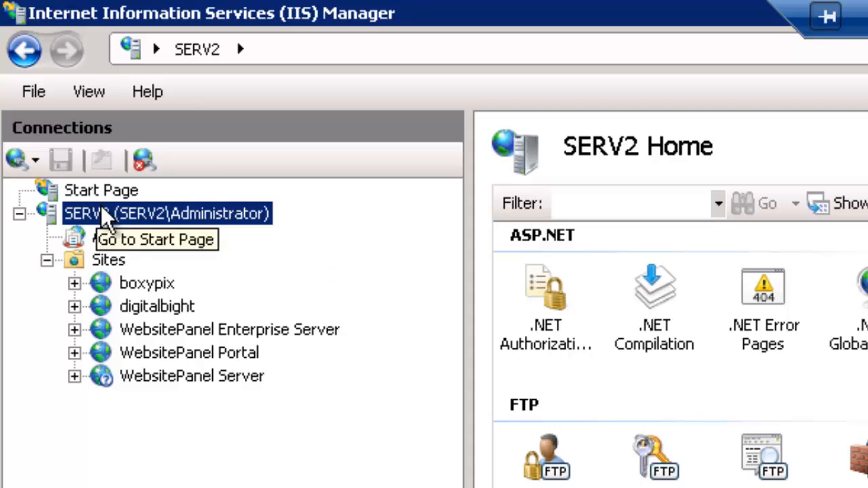
double_click(169, 218)
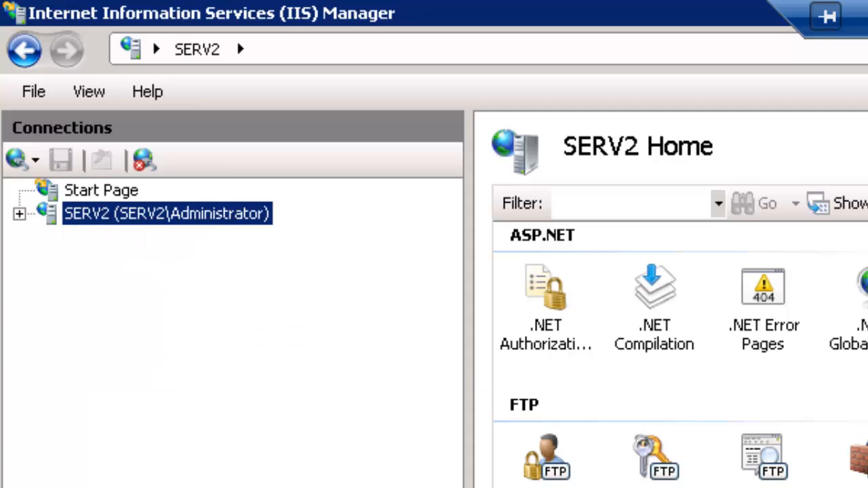
double_click(93, 217)
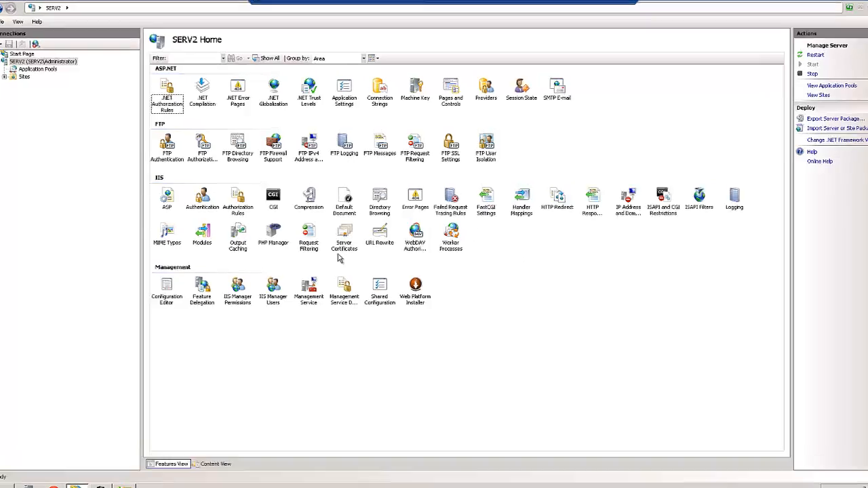
click(345, 251)
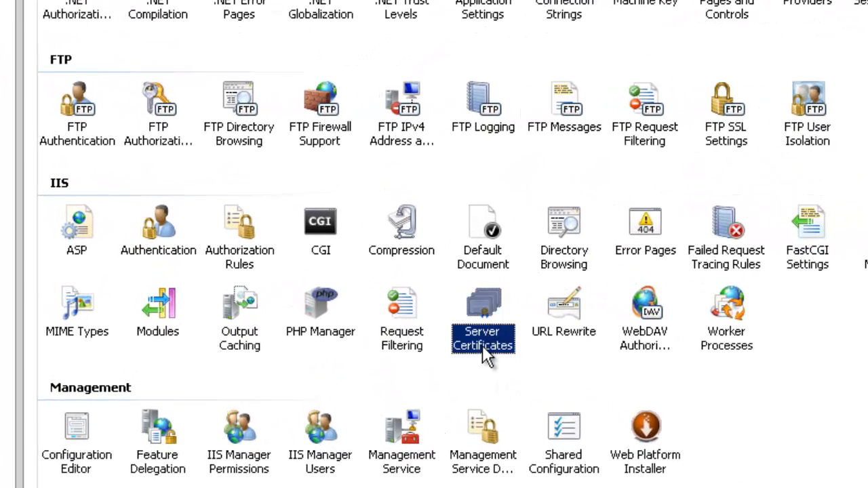
double_click(484, 310)
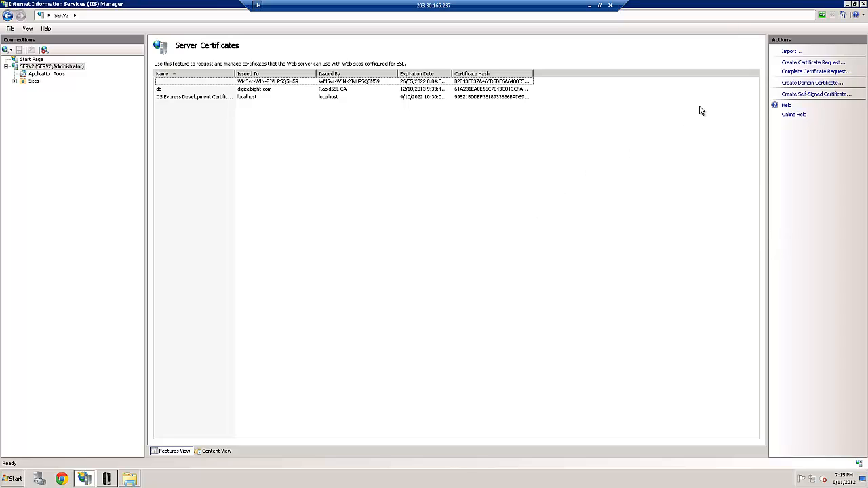
Create a certificate request using the Microsoft RSA SChannel Cryptographic Provider with a bit length of 2048.
drag(771, 216, 758, 232)
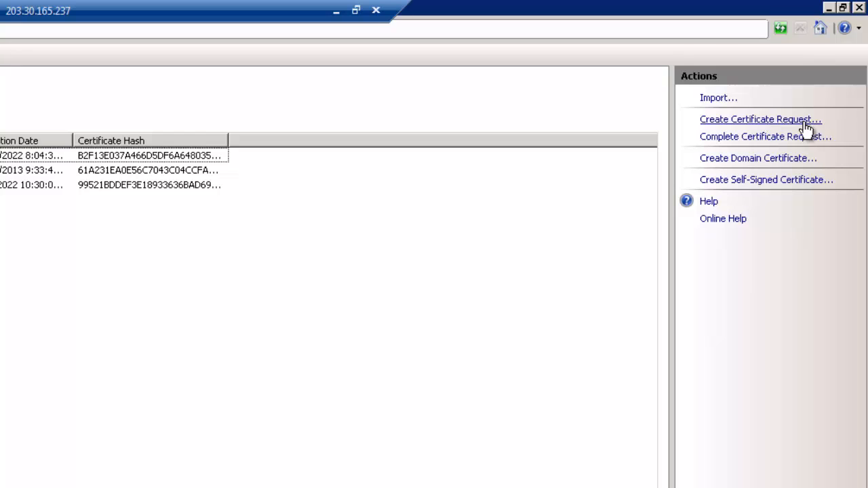
click(757, 122)
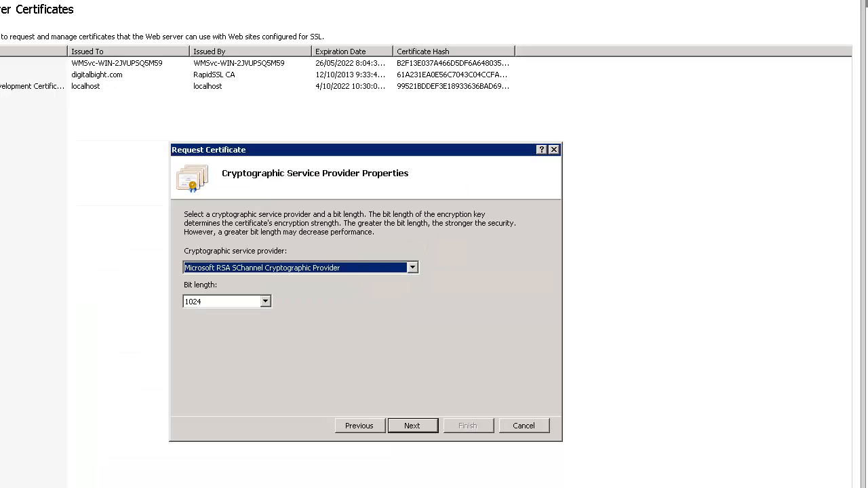
click(412, 268)
click(412, 268)
click(265, 302)
click(204, 340)
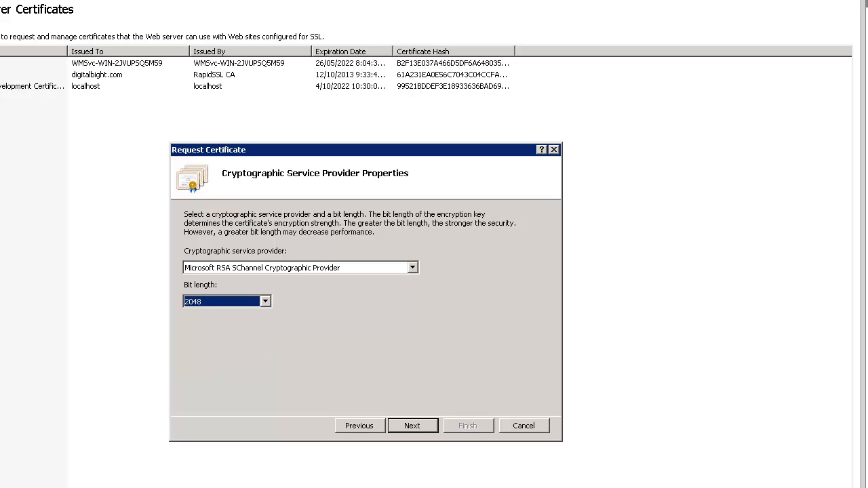
key(Return)
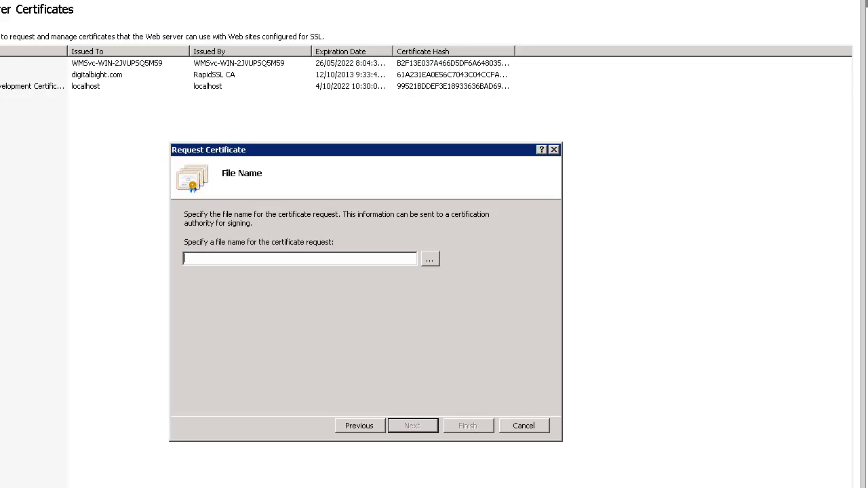
Name the certificate request file intCerReq and finish the request.
text(in)
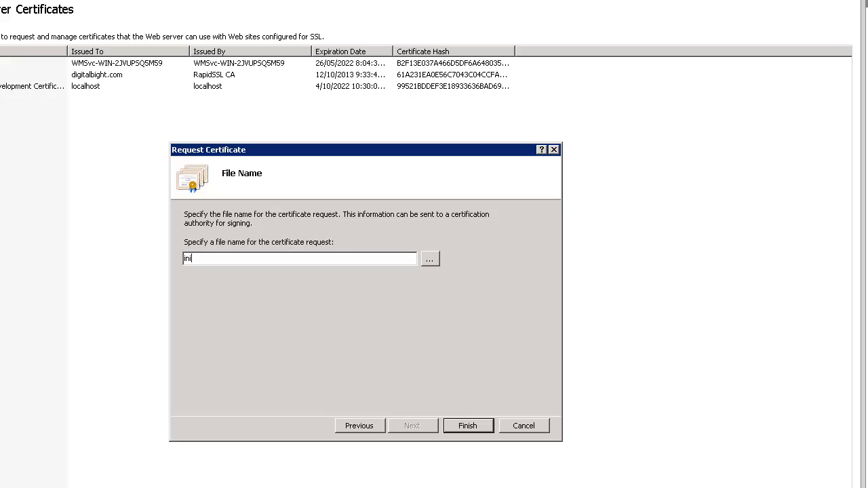
key(BackSpace)
key(BackSpace)
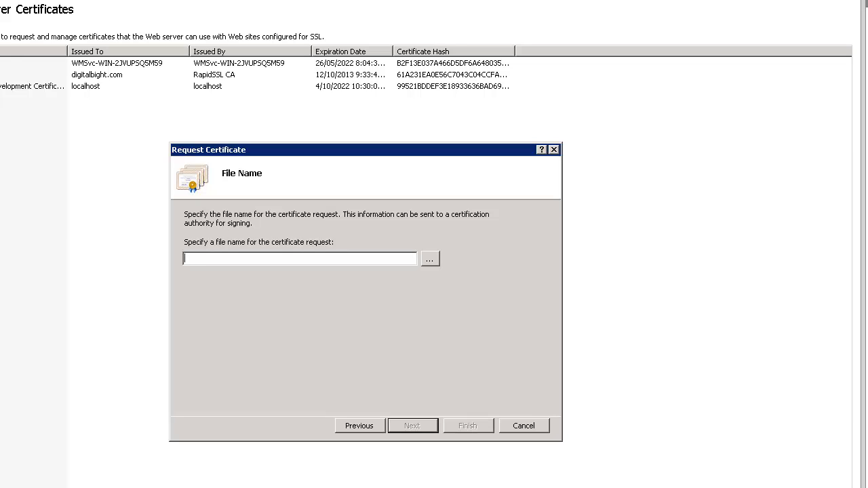
text(int)
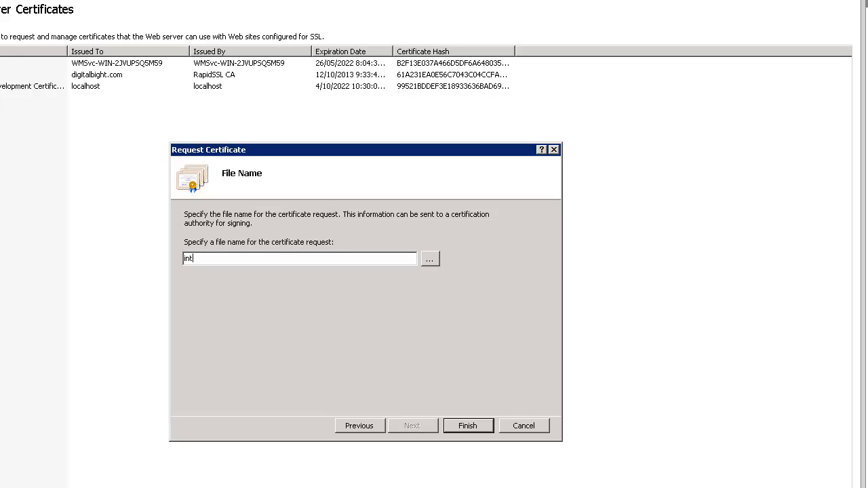
text(CerReq)
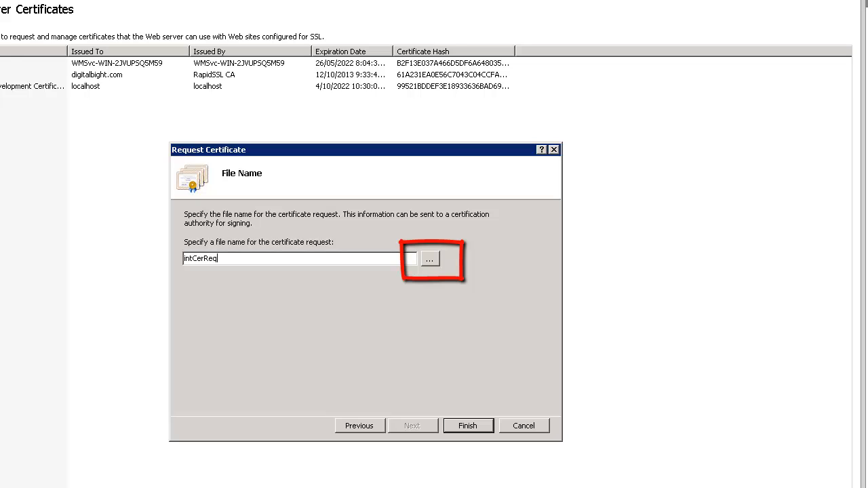
key(Tab)
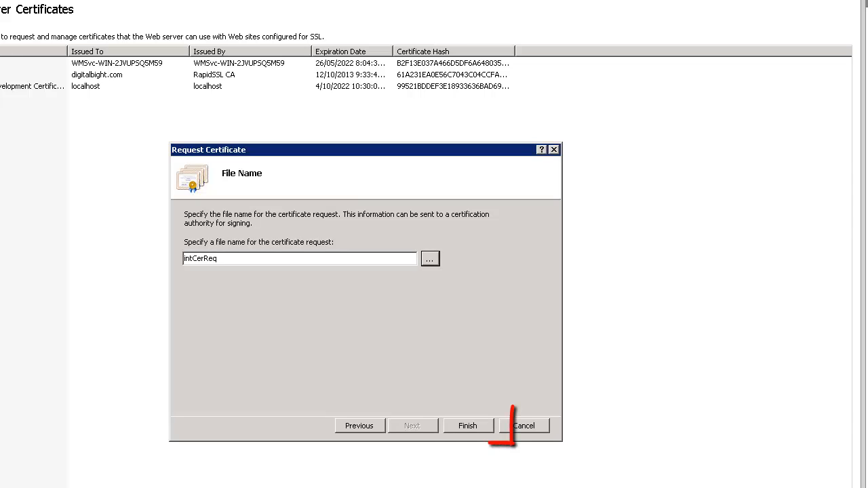
click(468, 425)
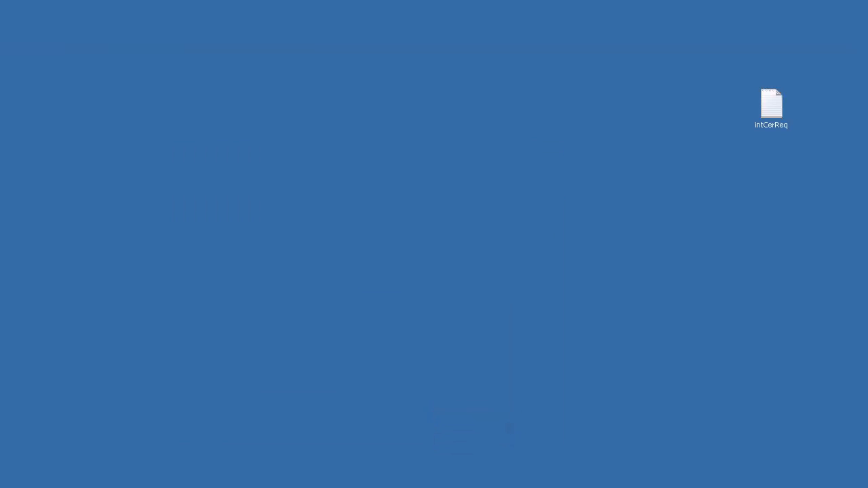
Open the intCerReq certificate request file from the desktop in Notepad.
mouse_move(701, 59)
mouse_down()
mouse_move(809, 115)
mouse_move(853, 154)
mouse_up()
click(748, 76)
mouse_move(748, 76)
mouse_down()
mouse_move(867, 202)
mouse_move(665, 39)
mouse_move(684, 30)
mouse_up()
click(683, 30)
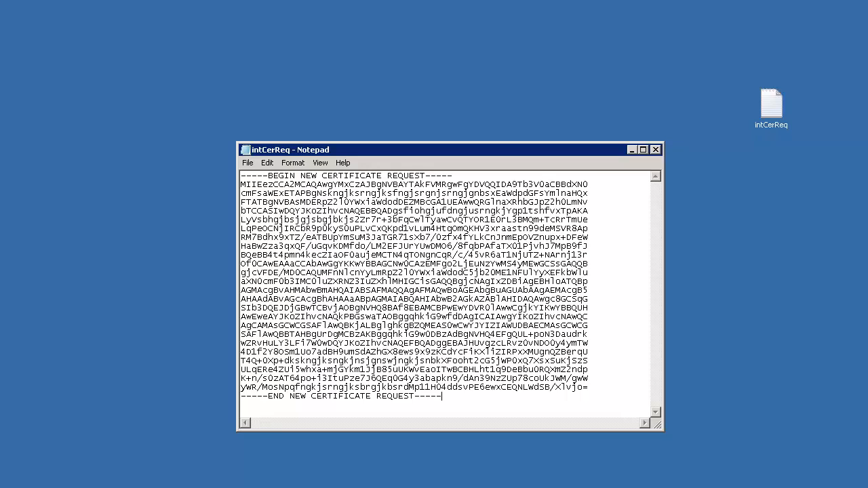
Copy the entire certificate request text, including the BEGIN and END NEW CERTIFICATE REQUEST lines.
drag(261, 176, 431, 175)
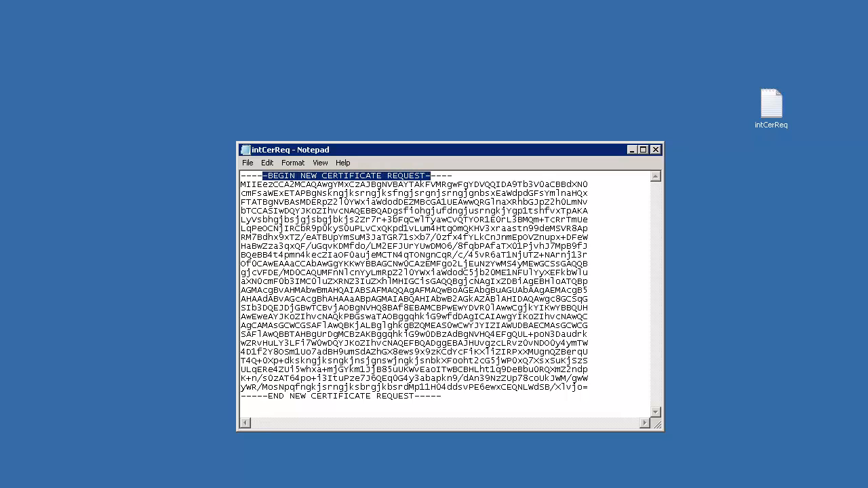
drag(278, 387, 409, 396)
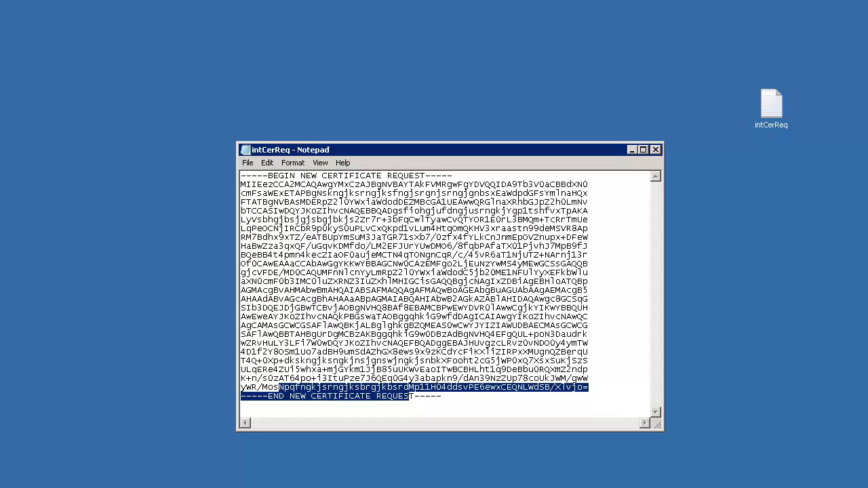
click(409, 396)
drag(588, 387, 326, 291)
click(420, 255)
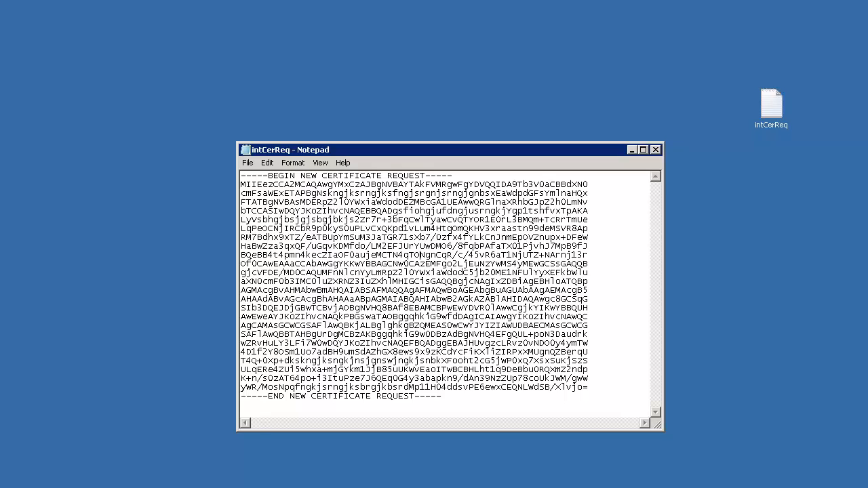
drag(442, 396, 241, 175)
right_click(407, 283)
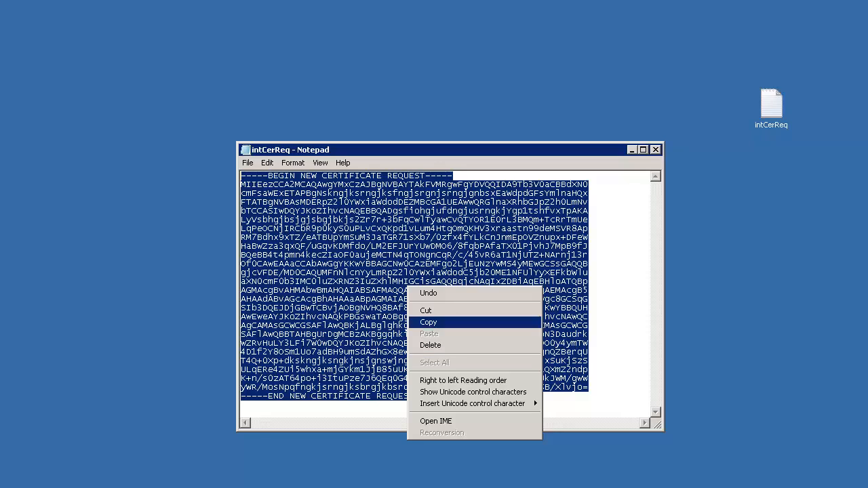
click(434, 322)
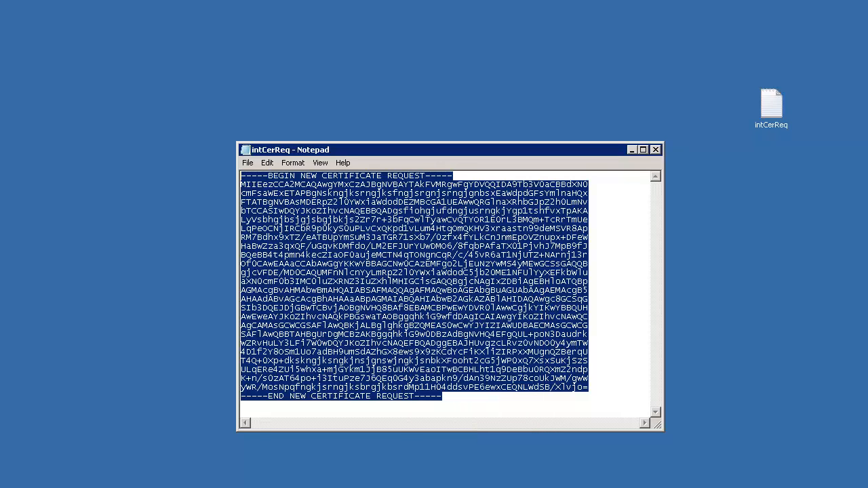
click(589, 352)
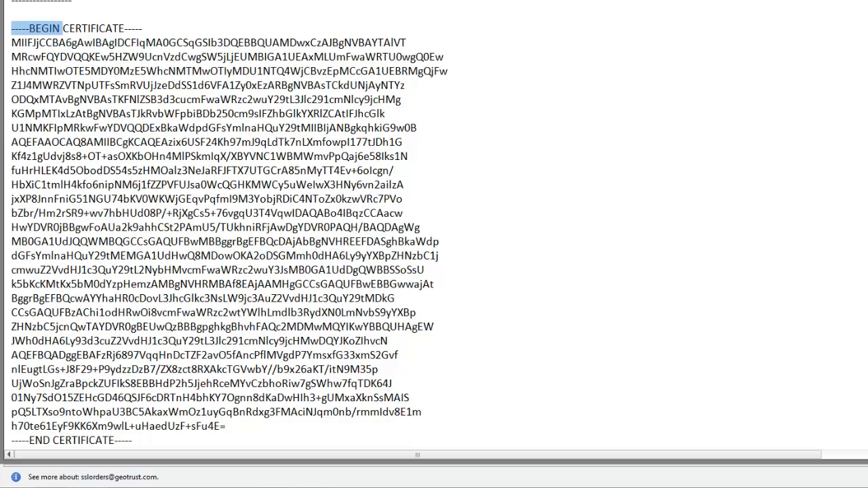
In the certificate authority's e-mail, copy the whole issued certificate text from the BEGIN CERTIFICATE line to the END CERTIFICATE line.
key(shift+Down)
key(shift+Down)
key(shift+Down)
key(shift+Down)
key(shift+Down)
key(shift+Down)
key(shift+Down)
key(shift+Down)
key(shift+Down)
key(shift+Down)
key(shift+Down)
key(shift+Down)
key(shift+Down)
key(shift+Down)
key(shift+Down)
key(shift+Down)
key(shift+Down)
key(shift+Down)
key(shift+Down)
key(shift+Down)
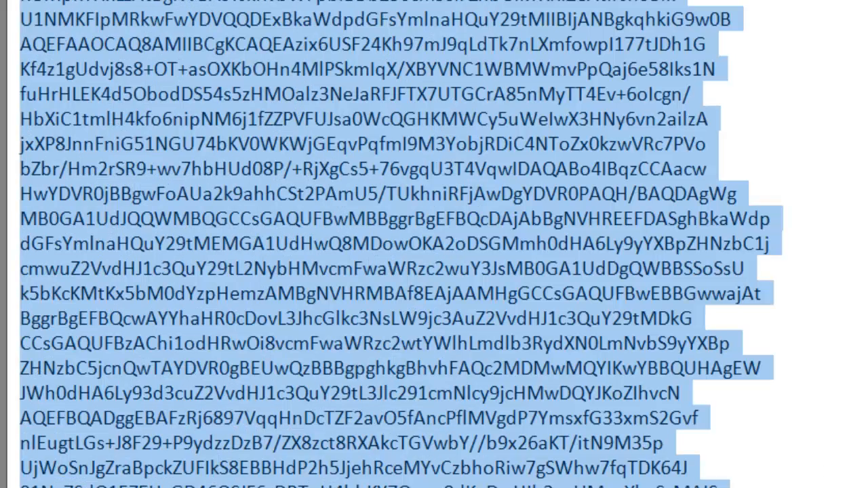
right_click(227, 260)
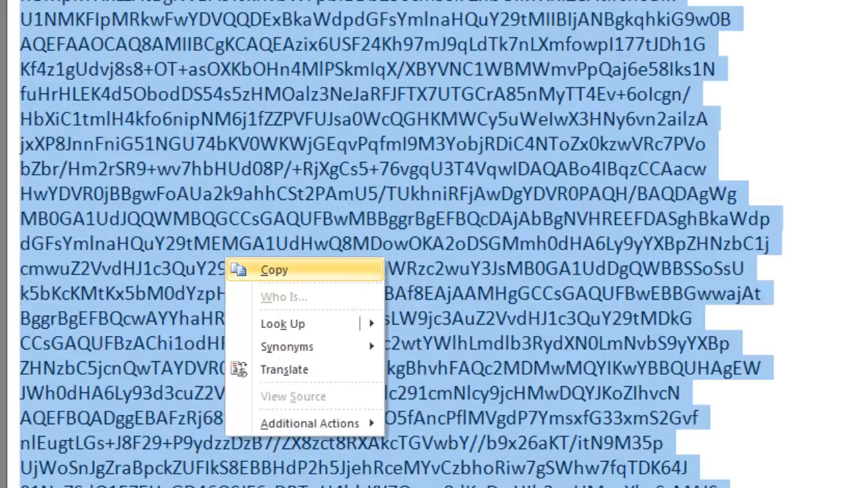
click(274, 270)
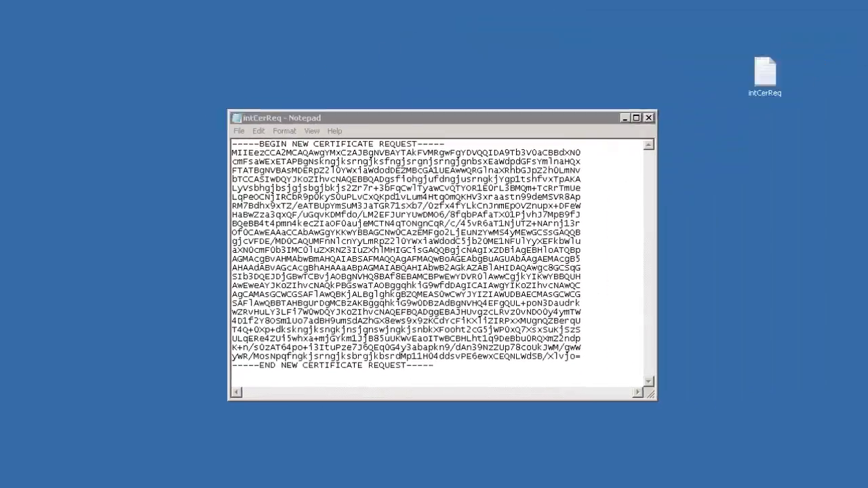
Close the intCerReq file in Notepad on the server, saving its changes.
drag(407, 125, 416, 150)
drag(417, 151, 415, 199)
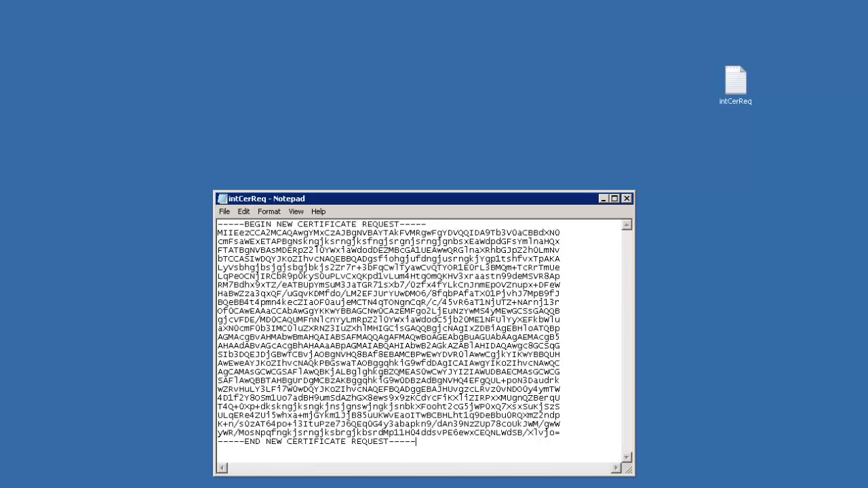
click(627, 198)
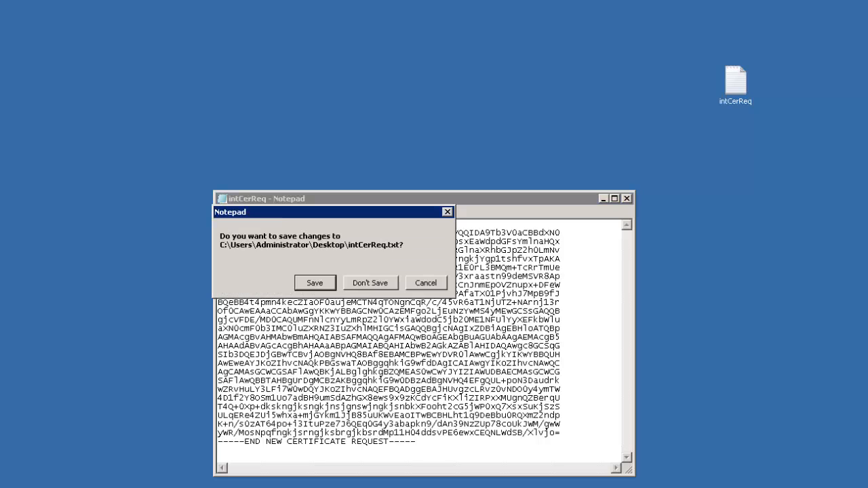
key(Return)
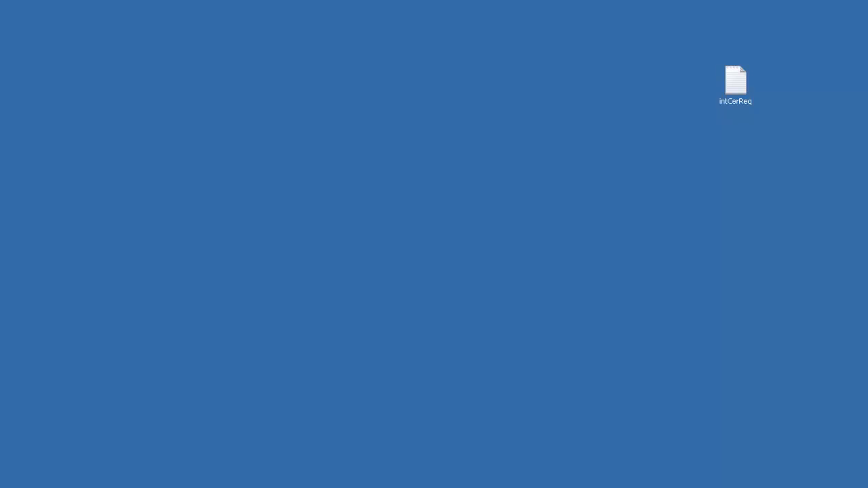
Create a new text document on the desktop and name it FinalCer.
right_click(560, 125)
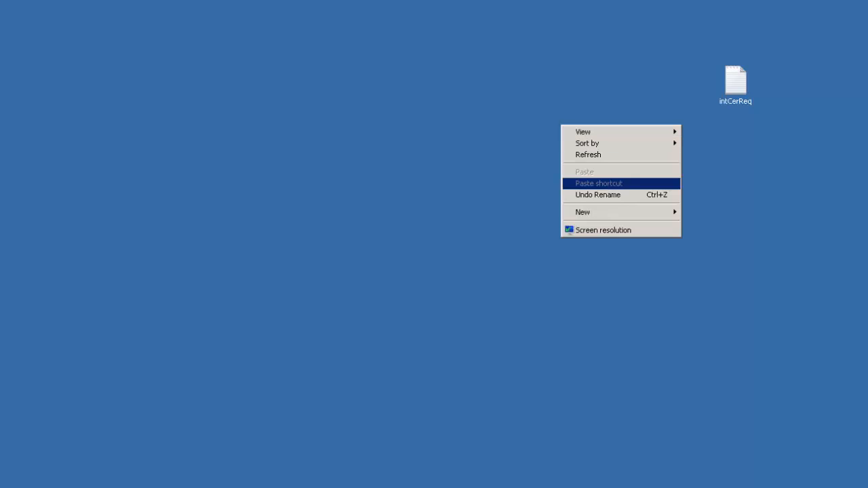
mouse_move(597, 212)
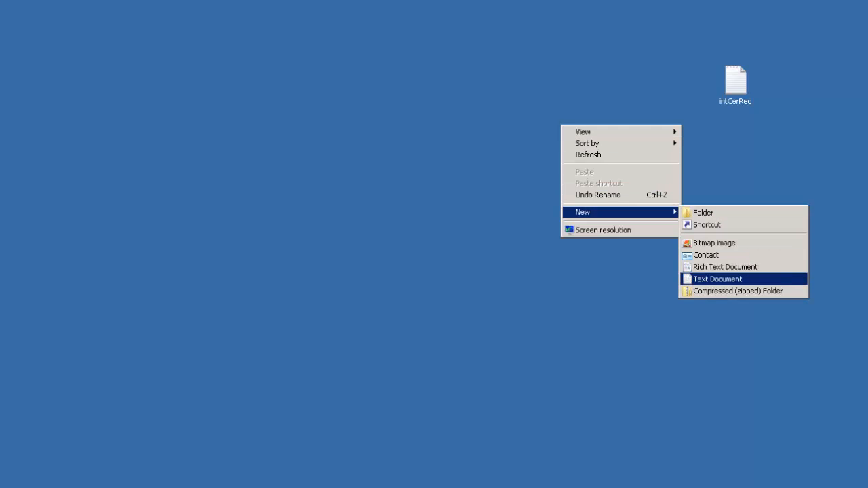
click(717, 279)
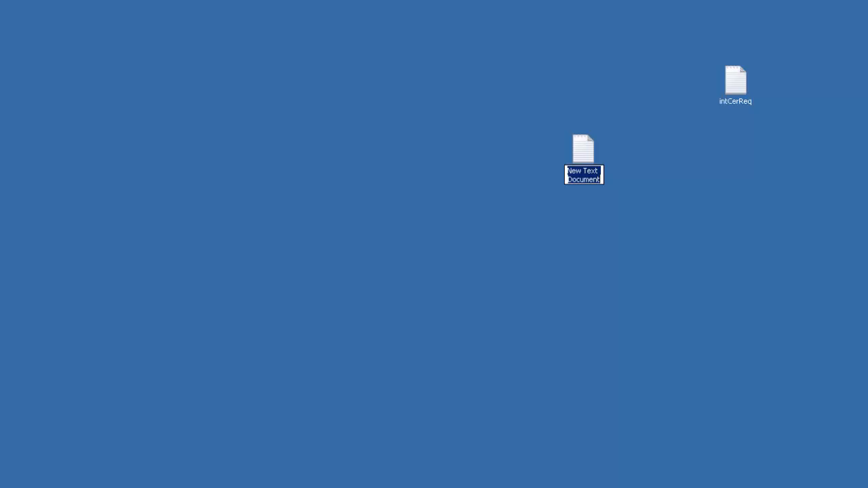
text(Fin)
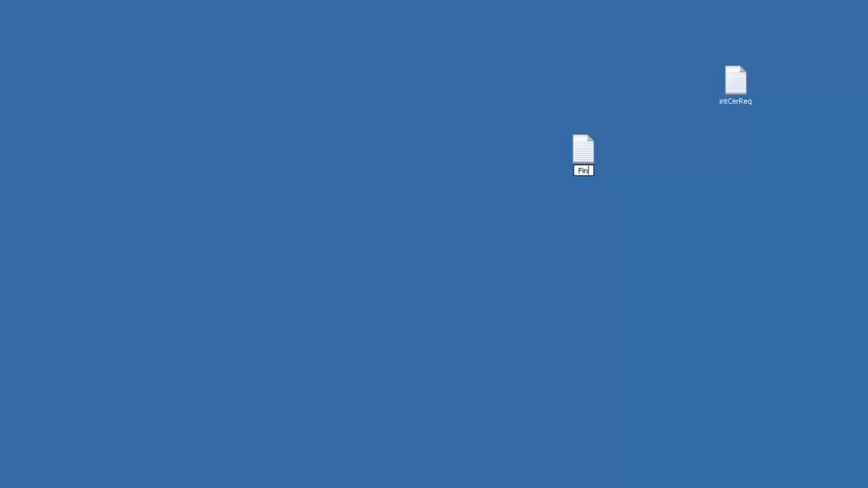
text(alCer)
key(Return)
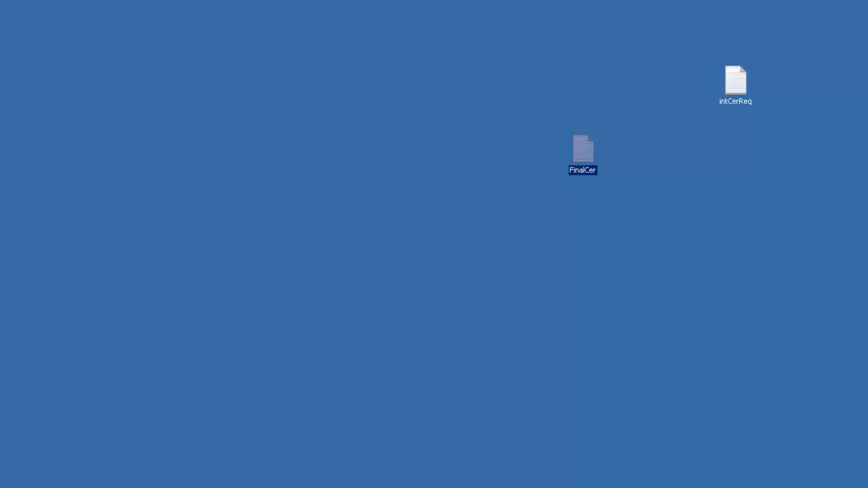
Open the FinalCer text document and paste the issued certificate text into it, checking it from the BEGIN line to the end.
key(Return)
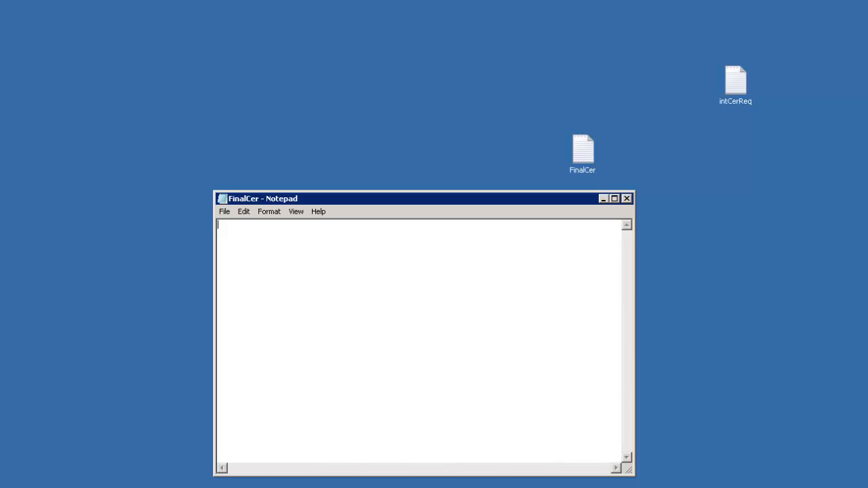
right_click(298, 252)
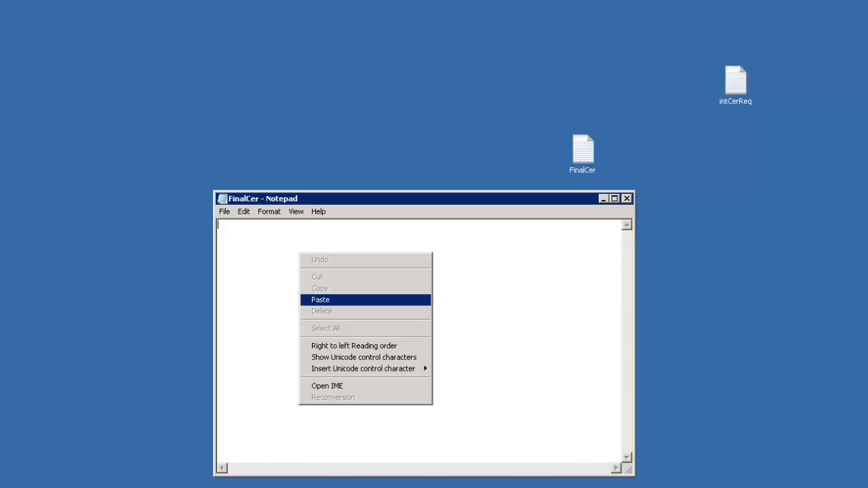
click(319, 299)
scroll(425, 337, up, 2)
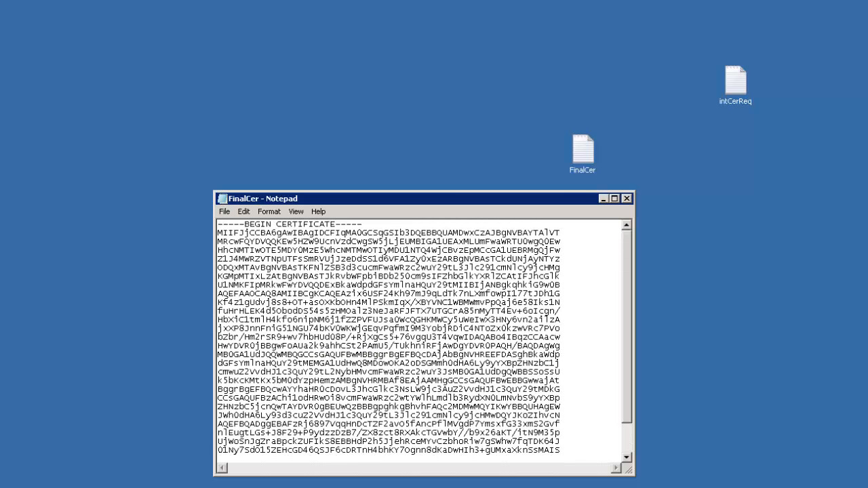
scroll(425, 338, down, 2)
scroll(425, 338, up, 2)
scroll(426, 338, down, 2)
scroll(425, 338, up, 2)
Save the certificate text to the desktop as FinalCer.cer with the file type All Files, and close the Notepad window.
click(225, 211)
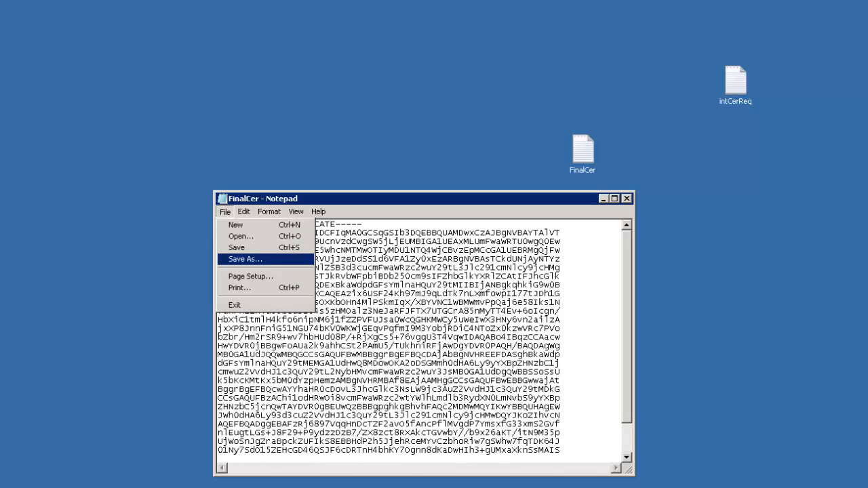
key(Return)
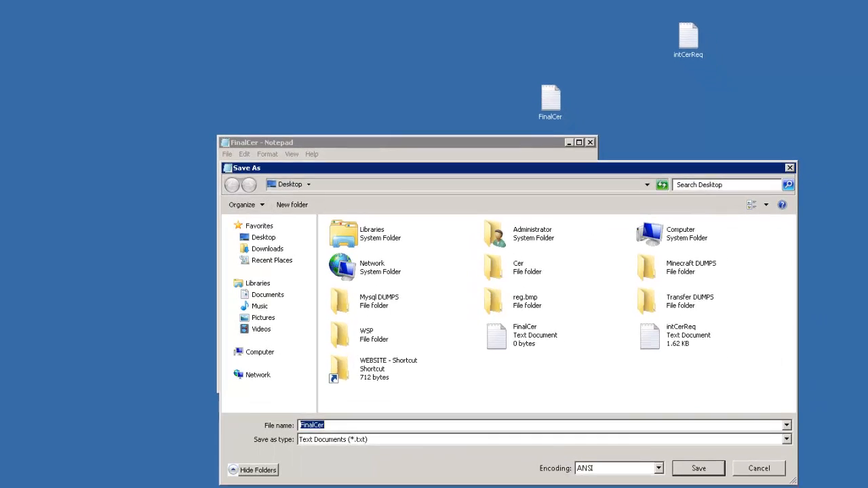
drag(407, 159, 359, 85)
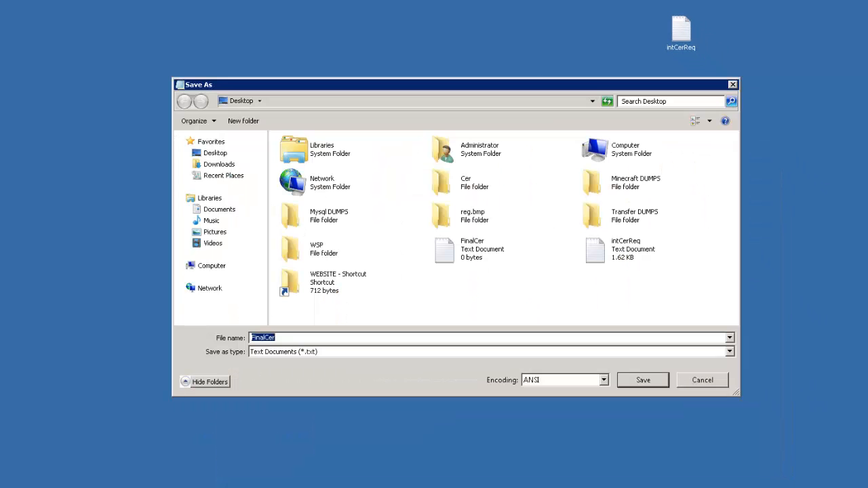
click(276, 338)
key(Tab)
key(alt+Down)
key(Down)
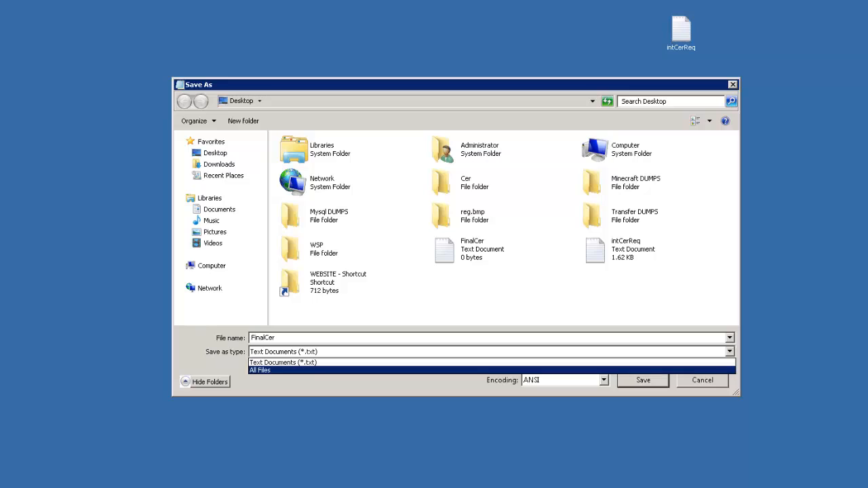
key(Return)
key(shift+Tab)
key(End)
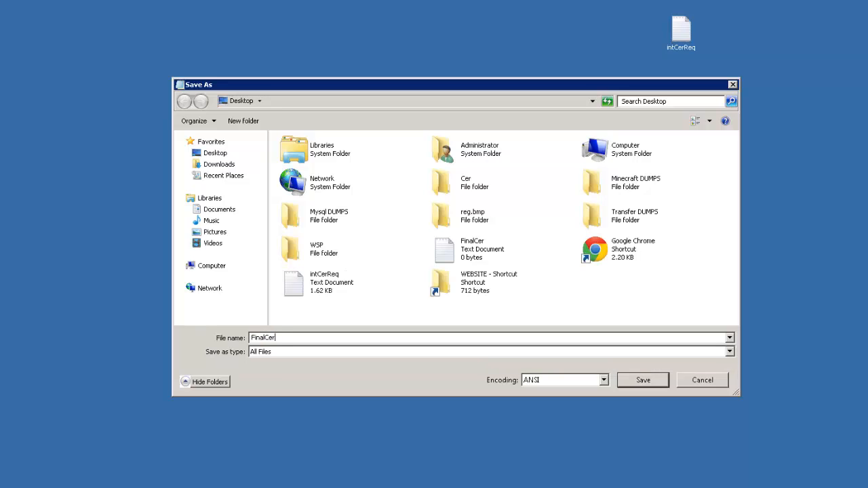
text(.)
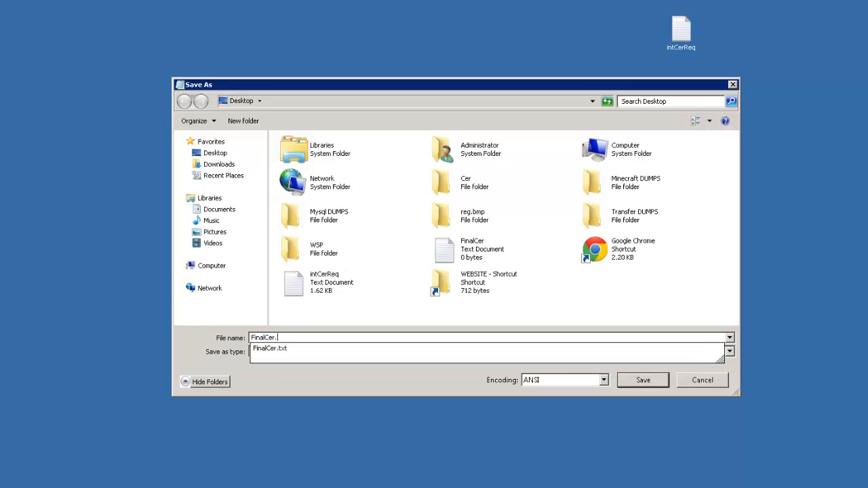
text(cer)
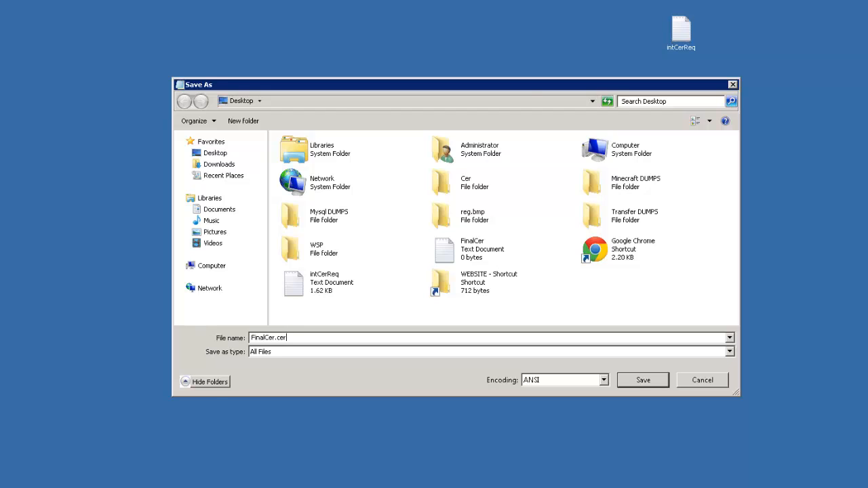
key(Return)
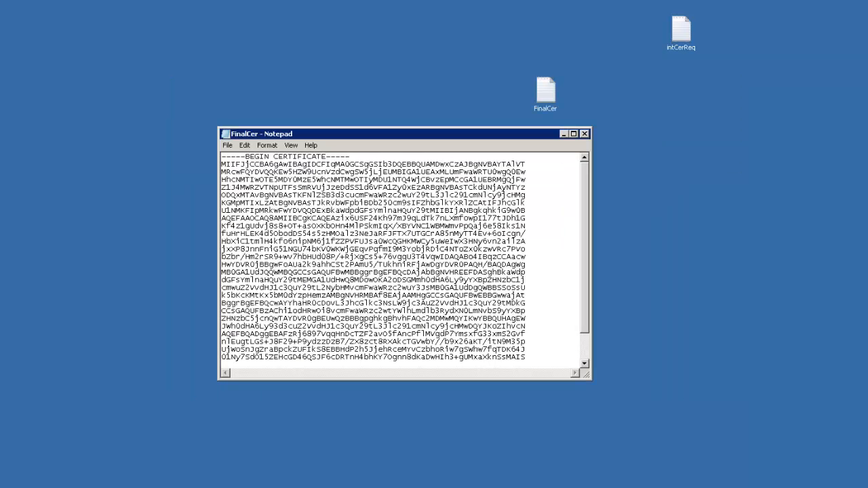
key(alt+F4)
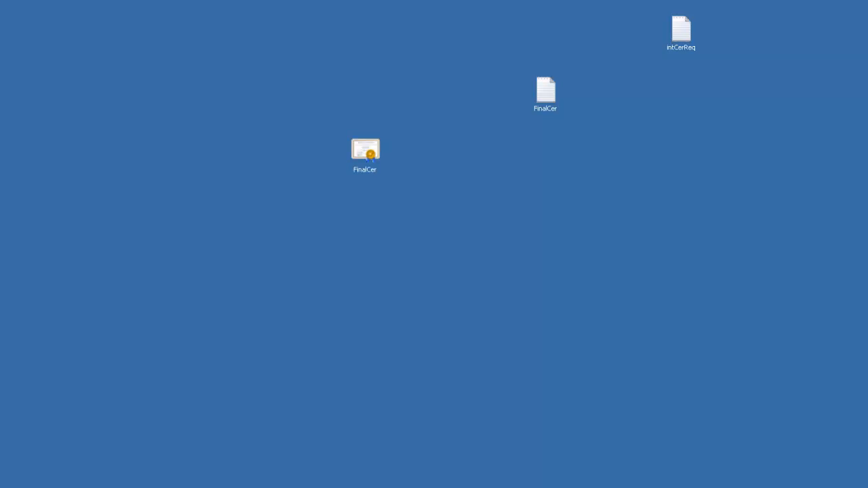
Move the FinalCer certificate file on the desktop next to the FinalCer text document.
drag(366, 151, 500, 89)
click(475, 149)
click(501, 89)
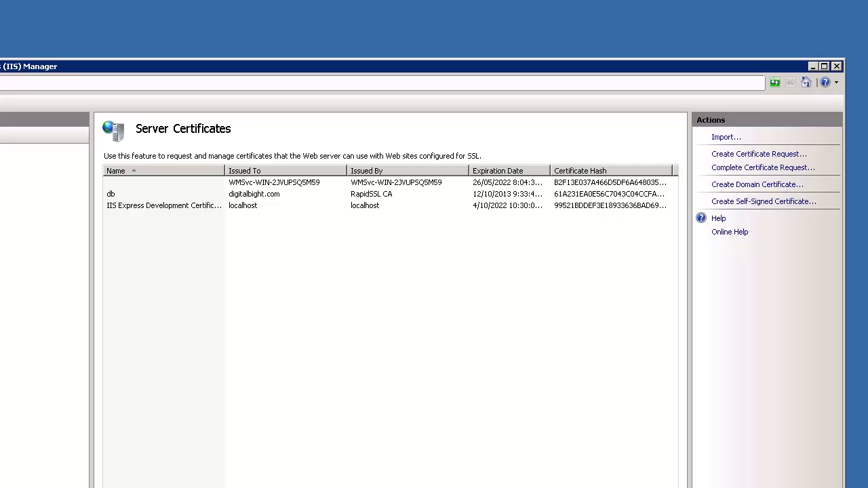
In IIS Manager, go to the SERV2 home page and open its Server Certificates feature.
click(389, 183)
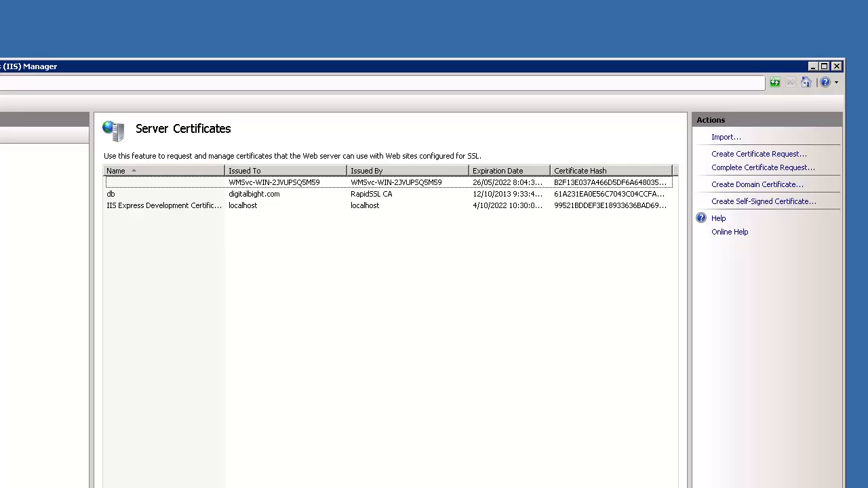
click(14, 183)
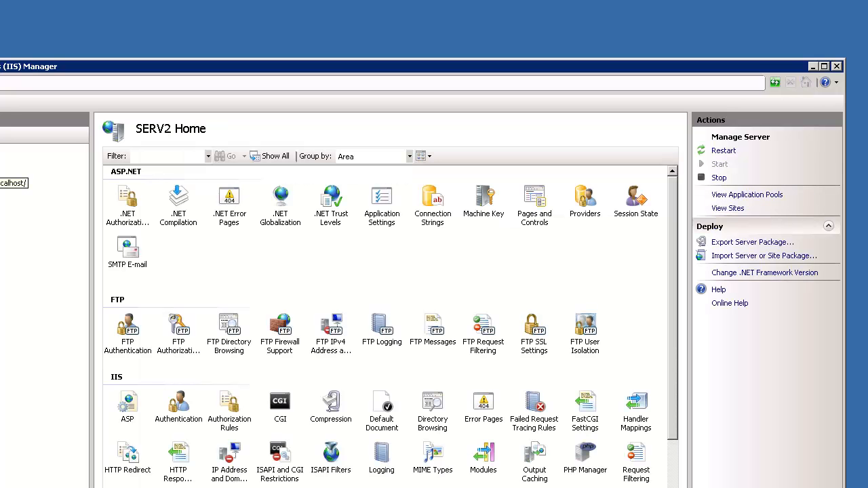
scroll(386, 326, down, 1)
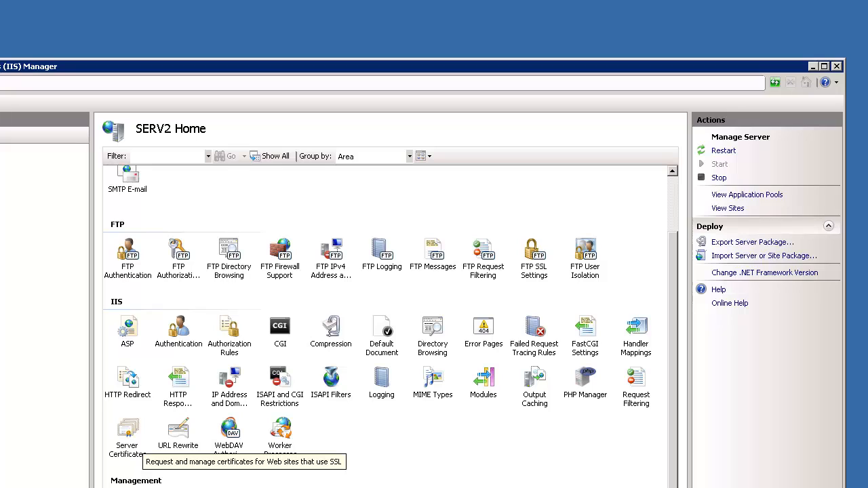
double_click(127, 434)
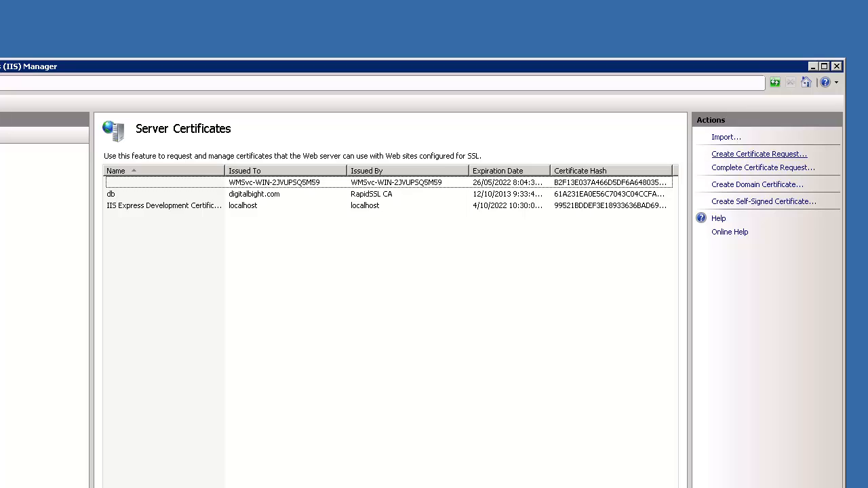
Start completing the pending certificate request and enter petshop_demo as the friendly name.
click(763, 167)
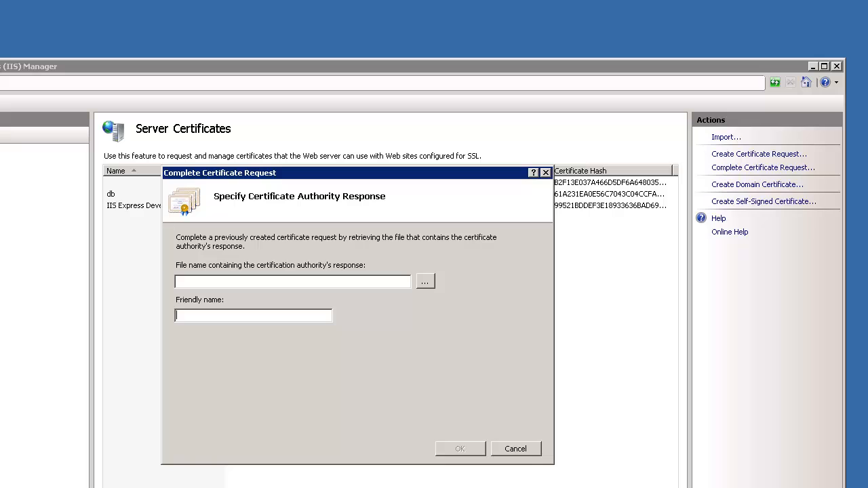
drag(353, 173, 486, 157)
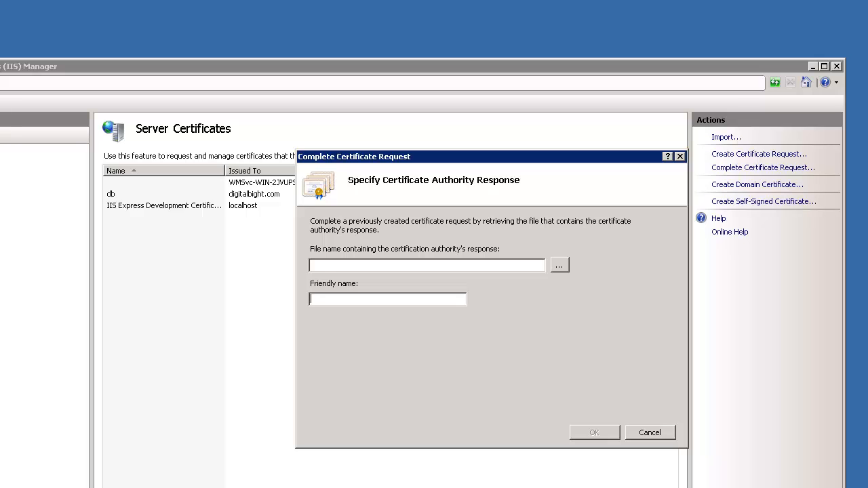
text(petshop_demo)
Try to complete the request with the FinalCer security certificate from the desktop as the certification authority's response file.
click(559, 264)
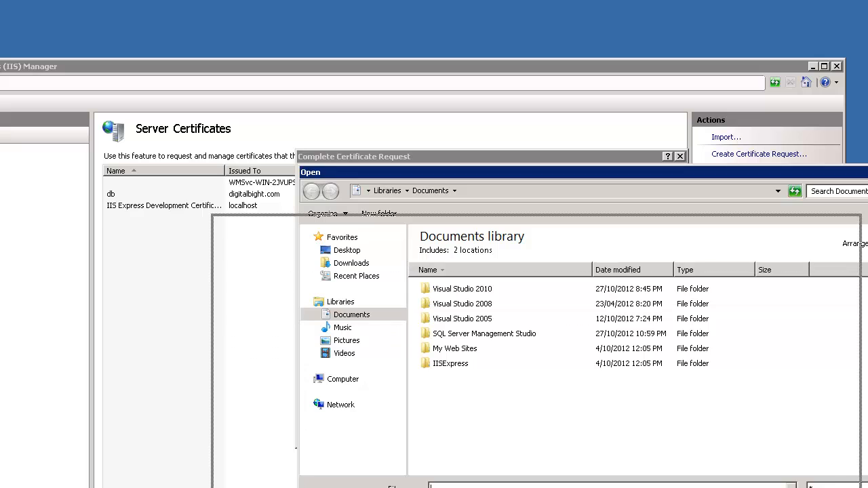
key(Escape)
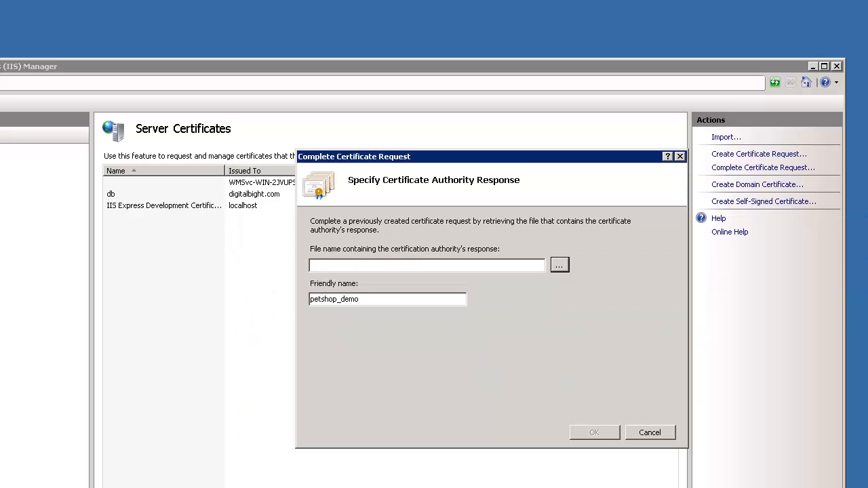
click(428, 265)
click(560, 264)
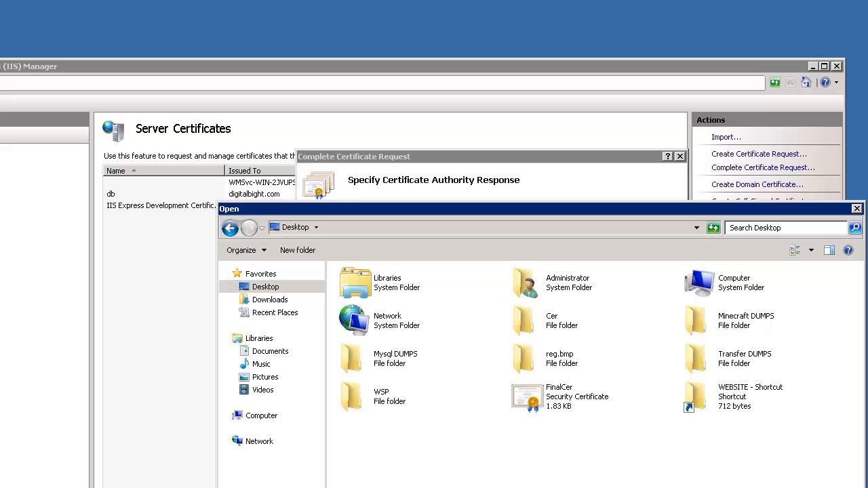
click(560, 396)
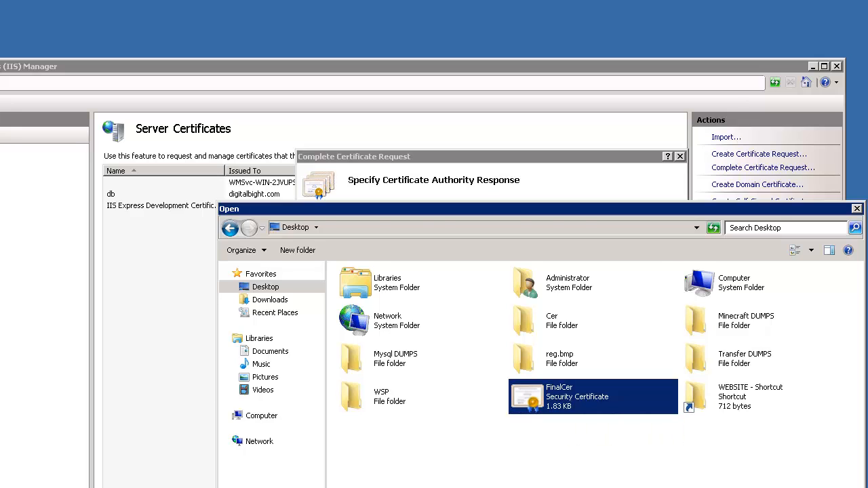
key(Return)
key(Return)
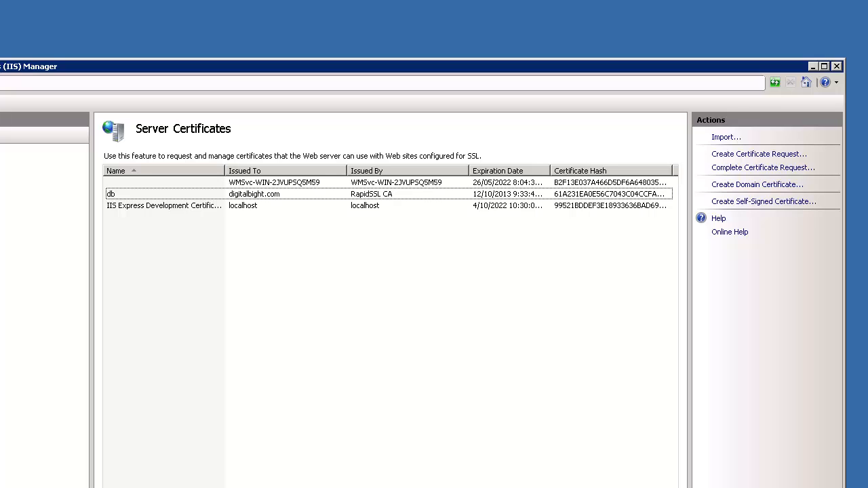
Expand the Sites node under SERV2 and open the home page of the petshop_demo site.
click(20, 214)
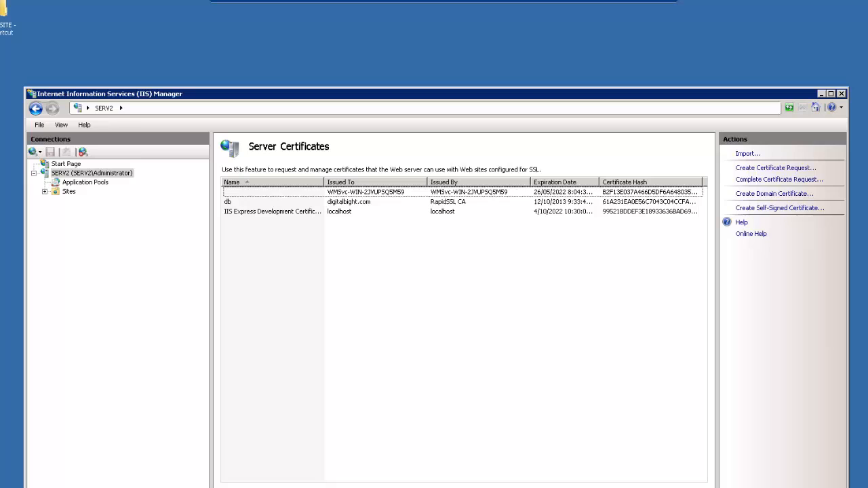
click(45, 192)
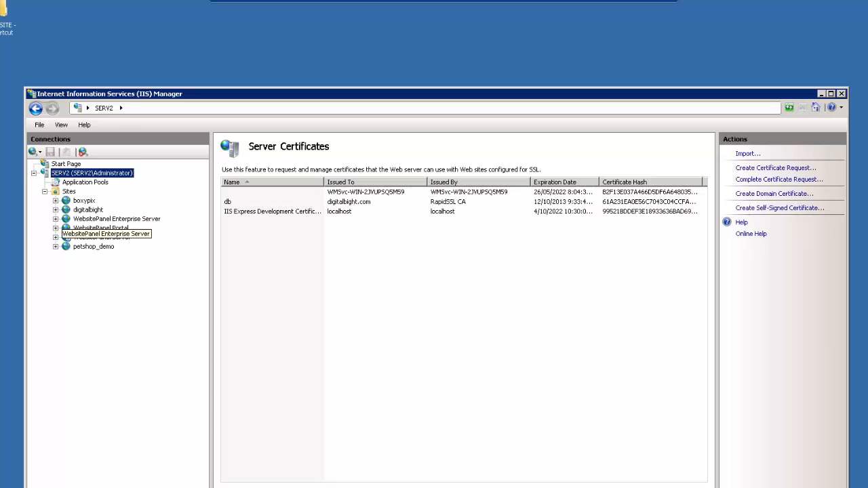
click(93, 246)
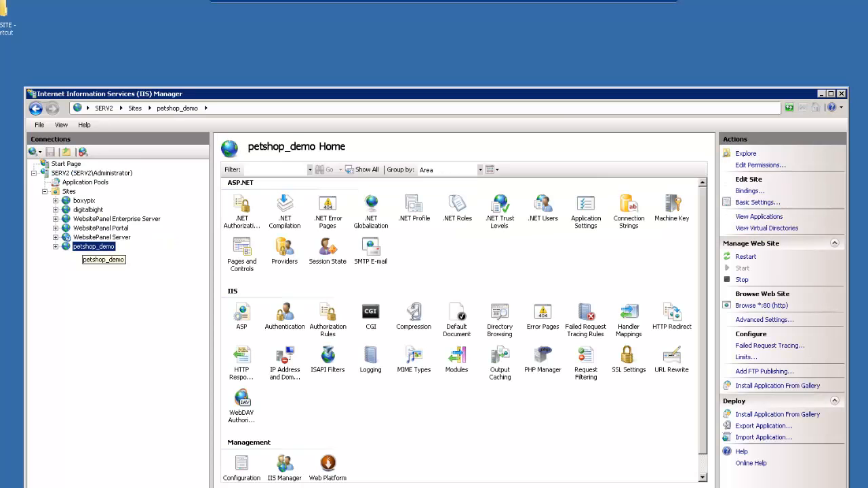
click(242, 214)
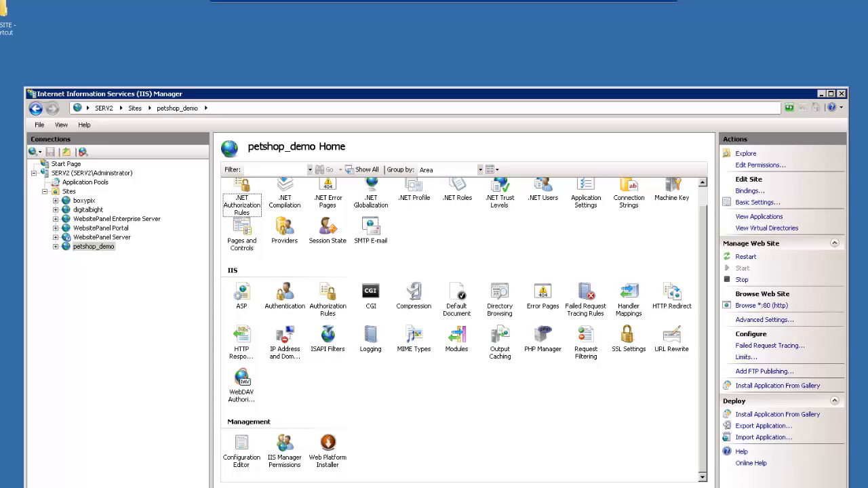
scroll(464, 329, up, 1)
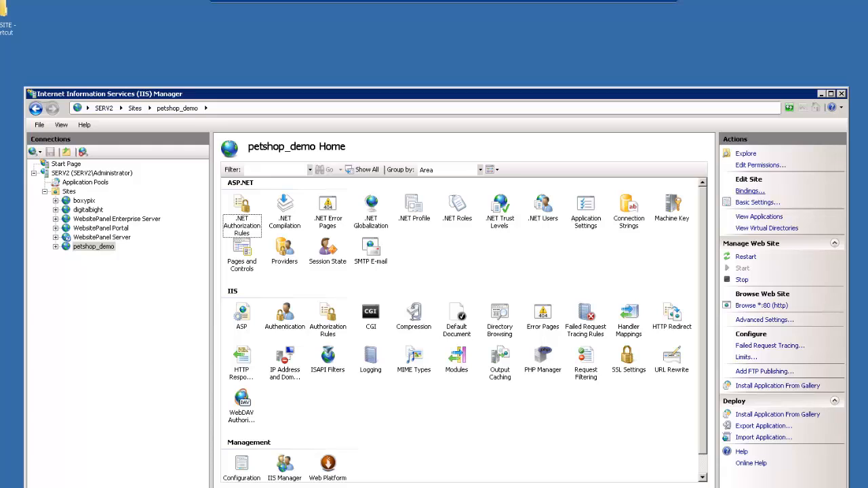
Open the site bindings of petshop_demo and start adding a binding of type https.
click(750, 190)
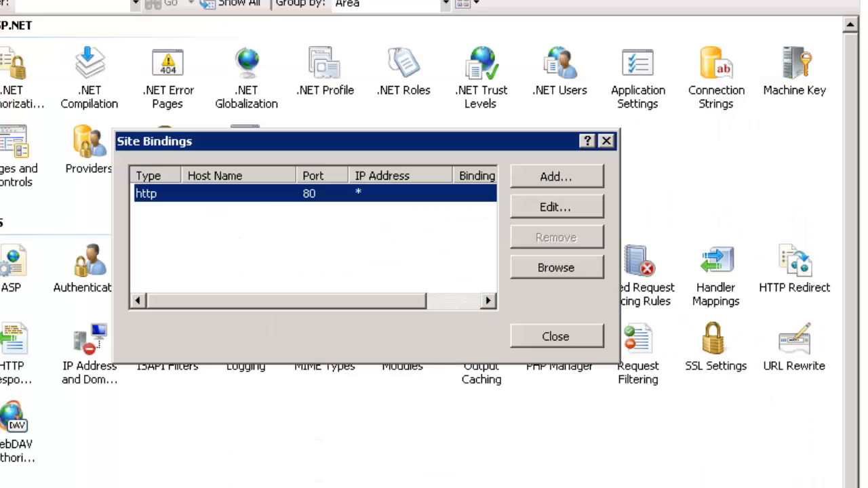
scroll(313, 238, right, 3)
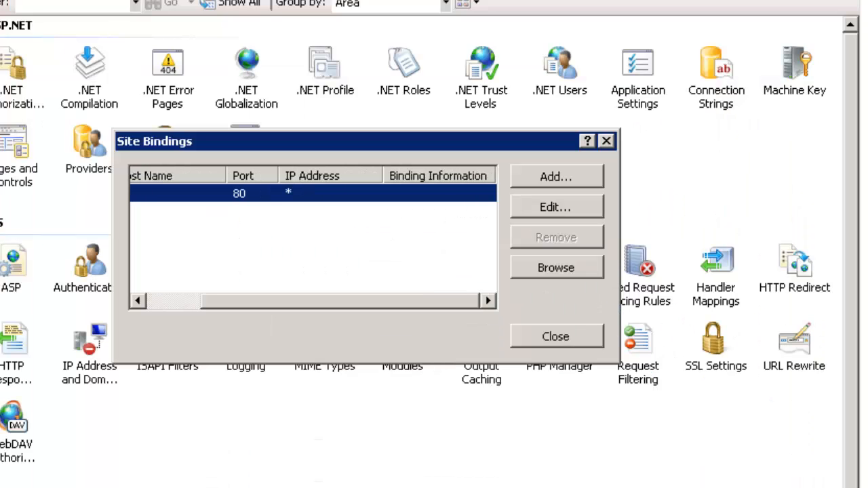
drag(339, 300, 285, 301)
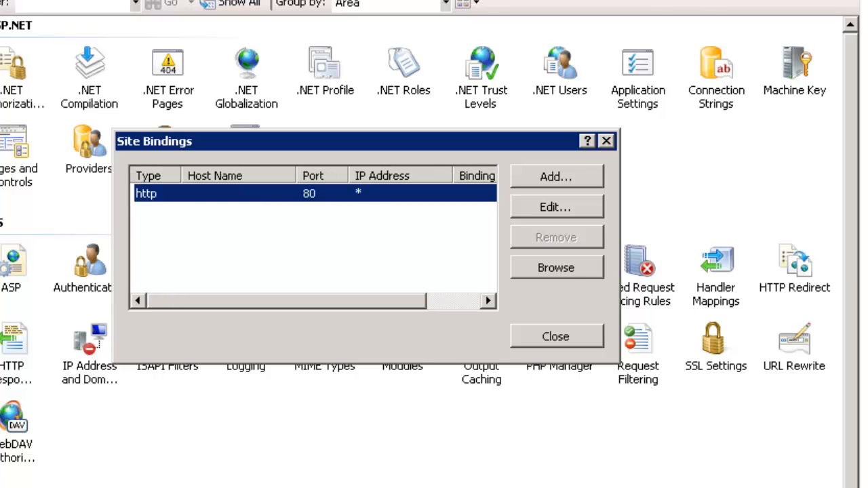
click(298, 244)
key(alt+a)
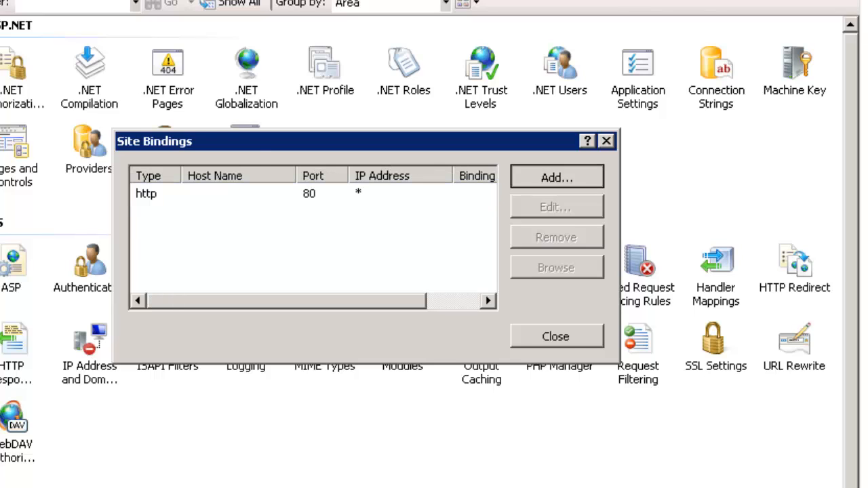
key(alt+Down)
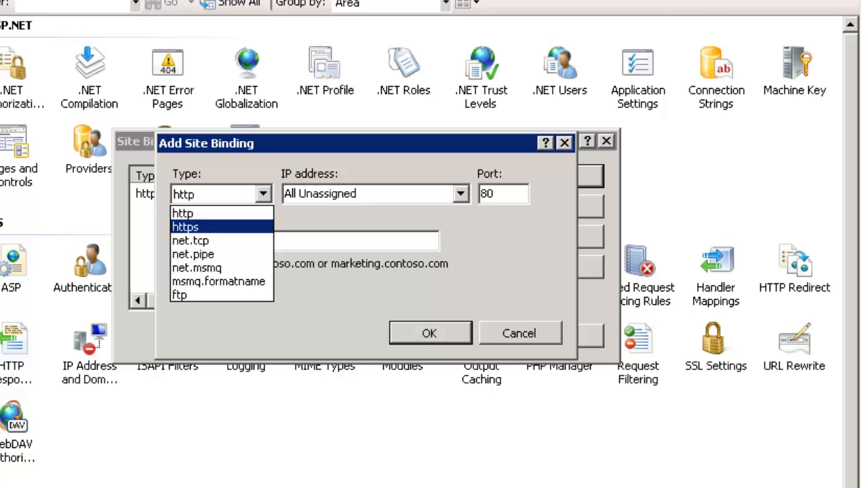
key(Return)
key(Tab)
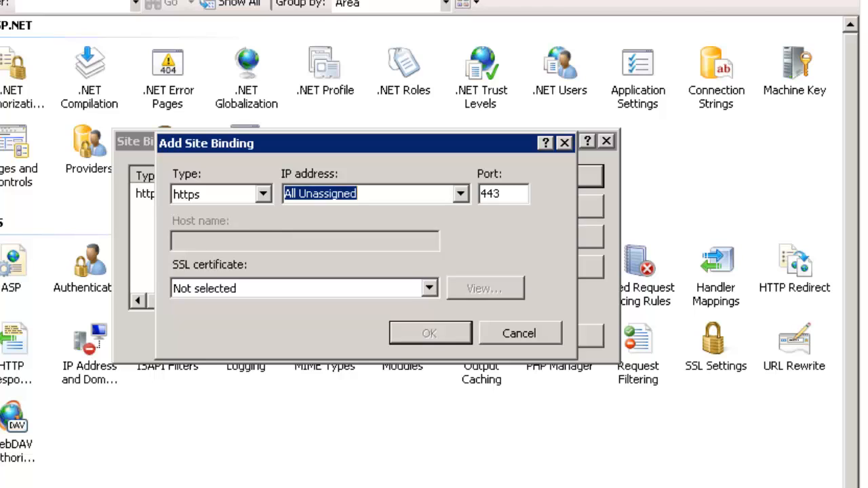
Select db as the SSL certificate for the new https binding, add the binding and close the site bindings.
key(Tab)
key(alt+Down)
key(Down)
key(Up)
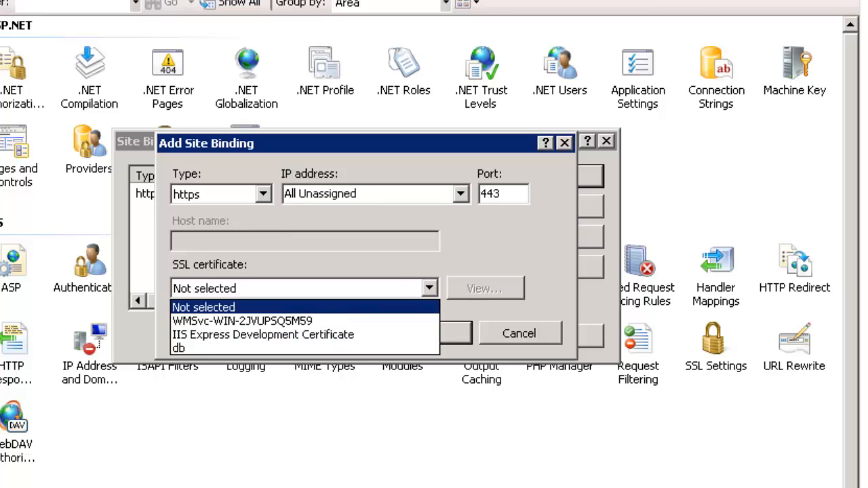
key(Down)
key(Down)
key(Up)
key(Up)
key(Down)
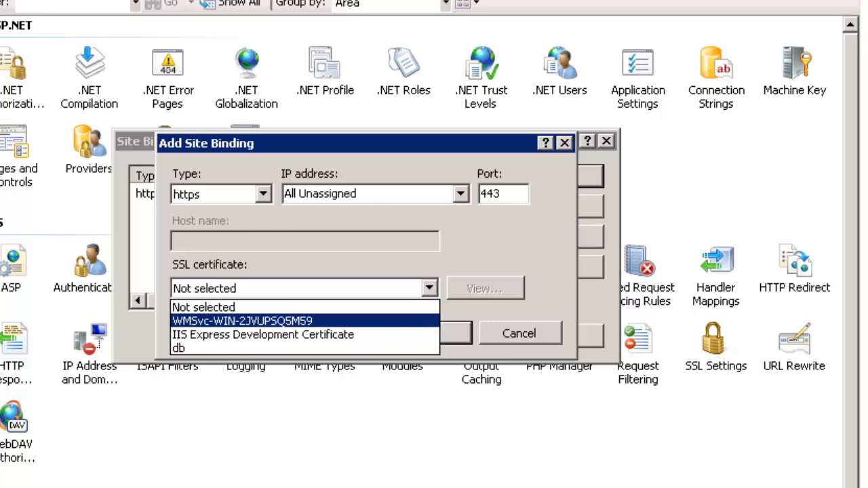
key(Down)
key(Down)
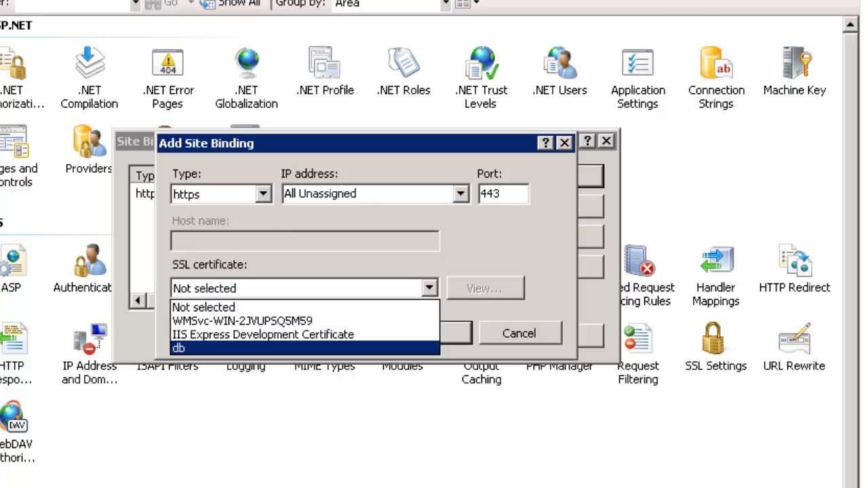
key(Return)
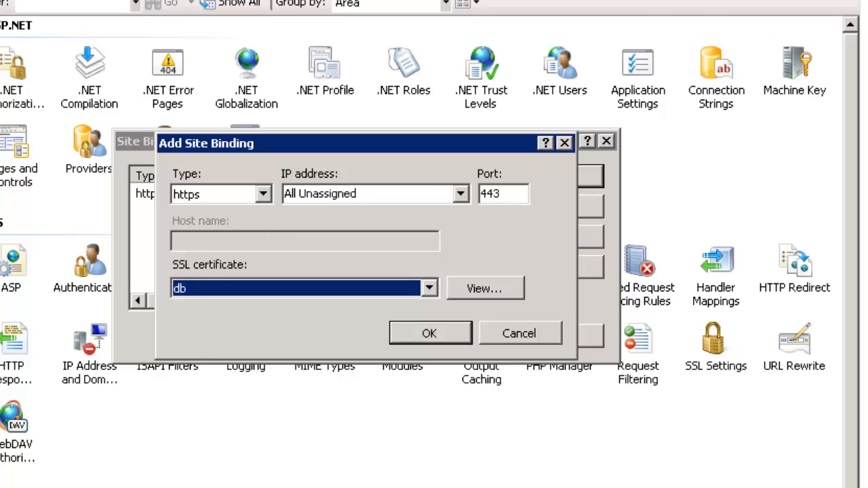
key(Return)
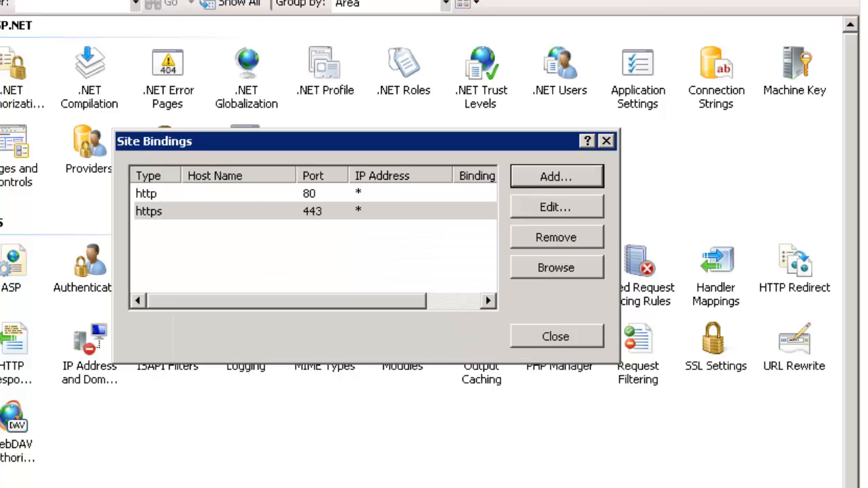
mouse_move(286, 301)
mouse_down()
mouse_move(342, 301)
mouse_move(286, 302)
mouse_up()
click(454, 301)
click(173, 301)
click(555, 336)
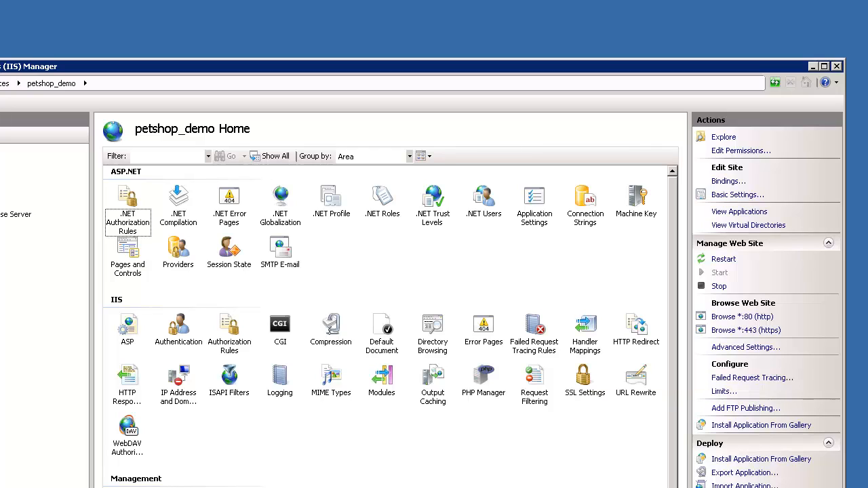
In petshop_demo's SSL Settings, set client certificates to Accept and apply the change.
click(584, 379)
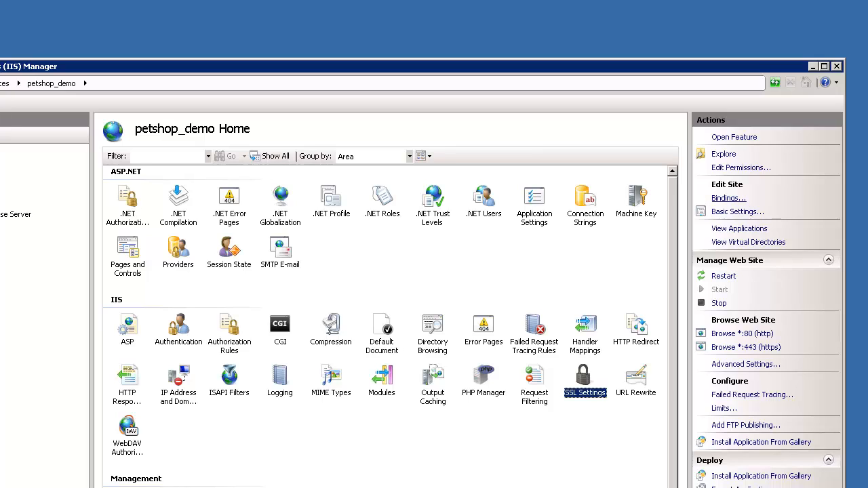
key(Down)
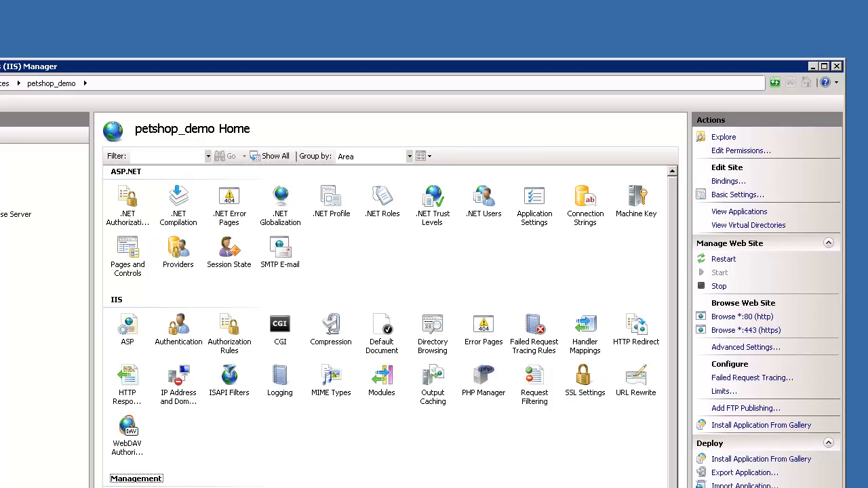
key(Up)
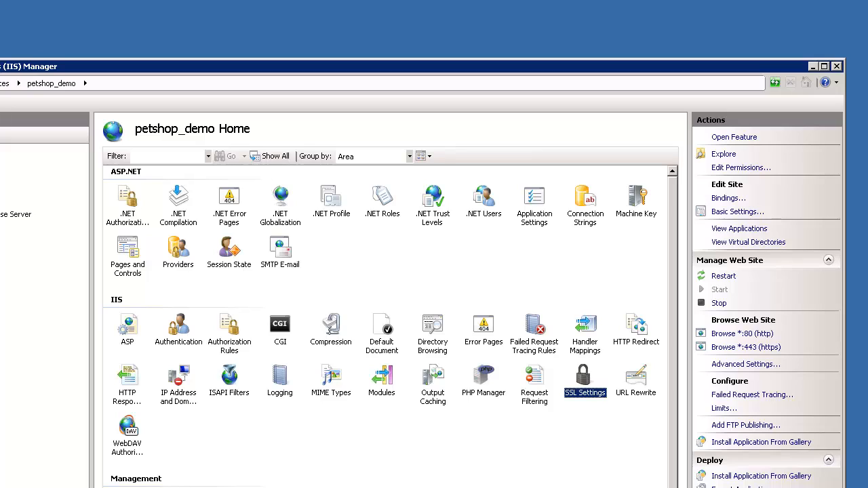
key(Return)
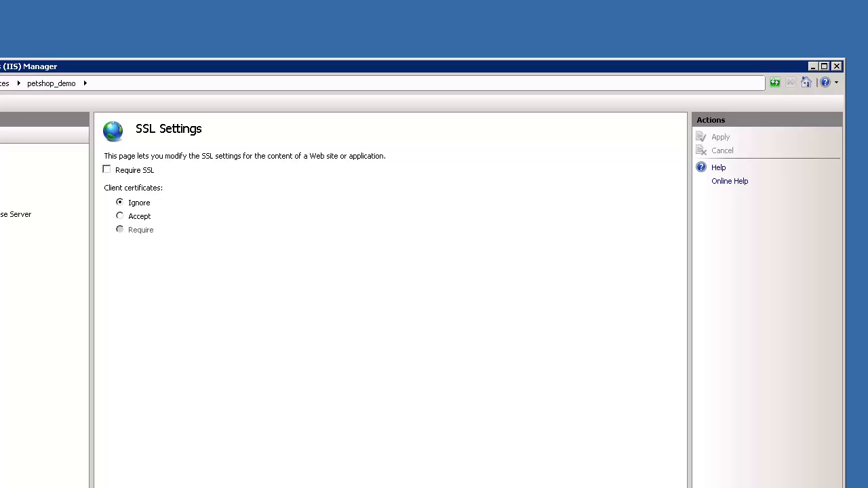
click(120, 216)
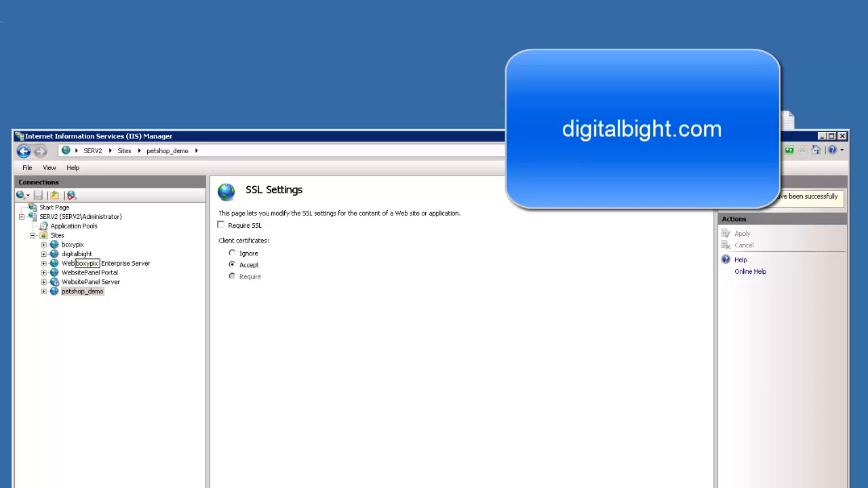
Return to the SERV2 server level and open Server Certificates to review the installed certificates.
click(76, 186)
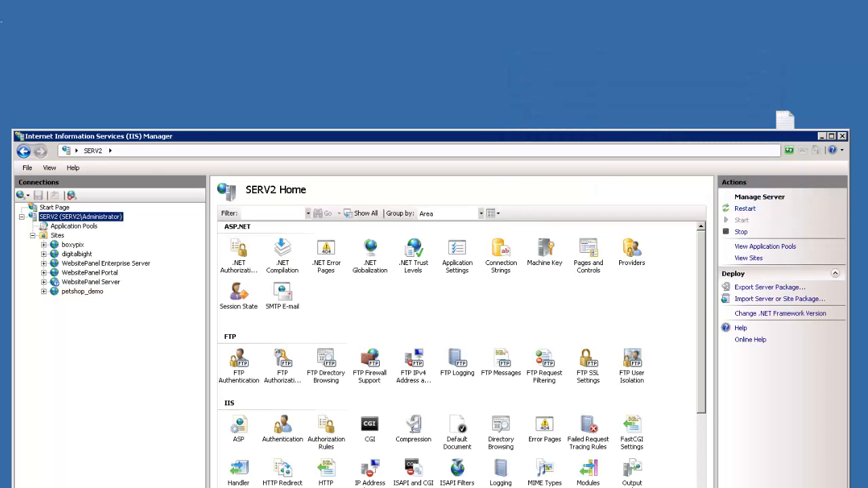
click(239, 256)
scroll(461, 356, down, 3)
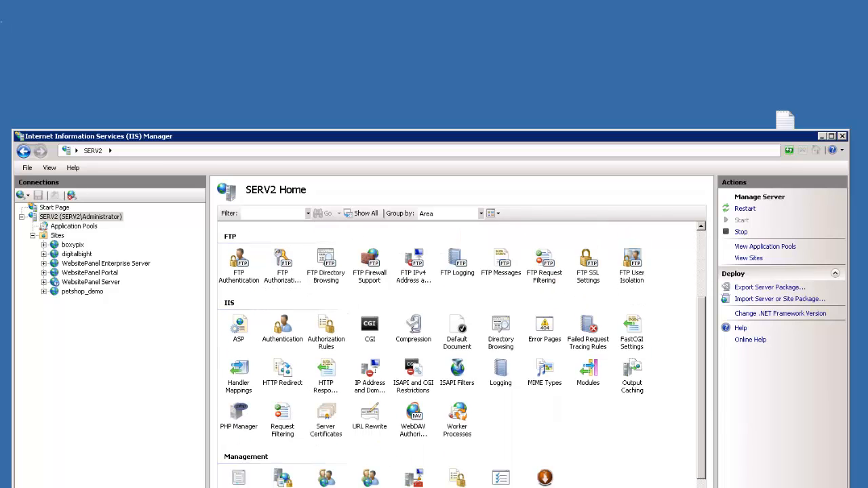
double_click(325, 415)
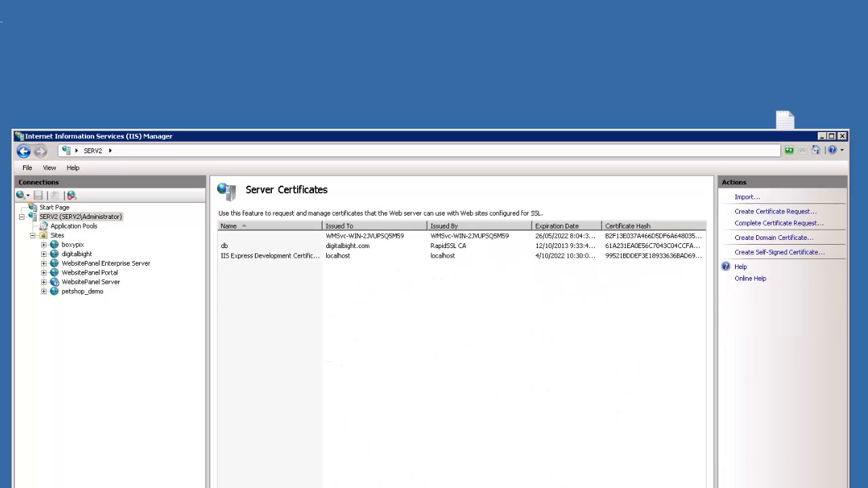
click(475, 319)
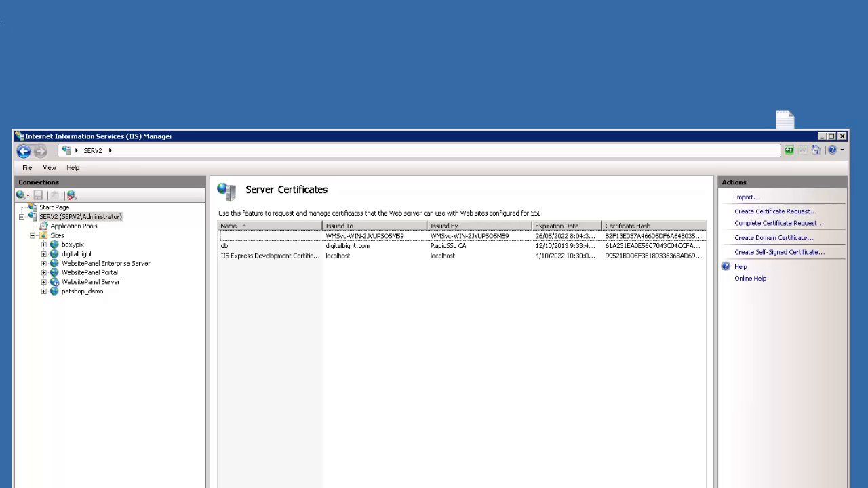